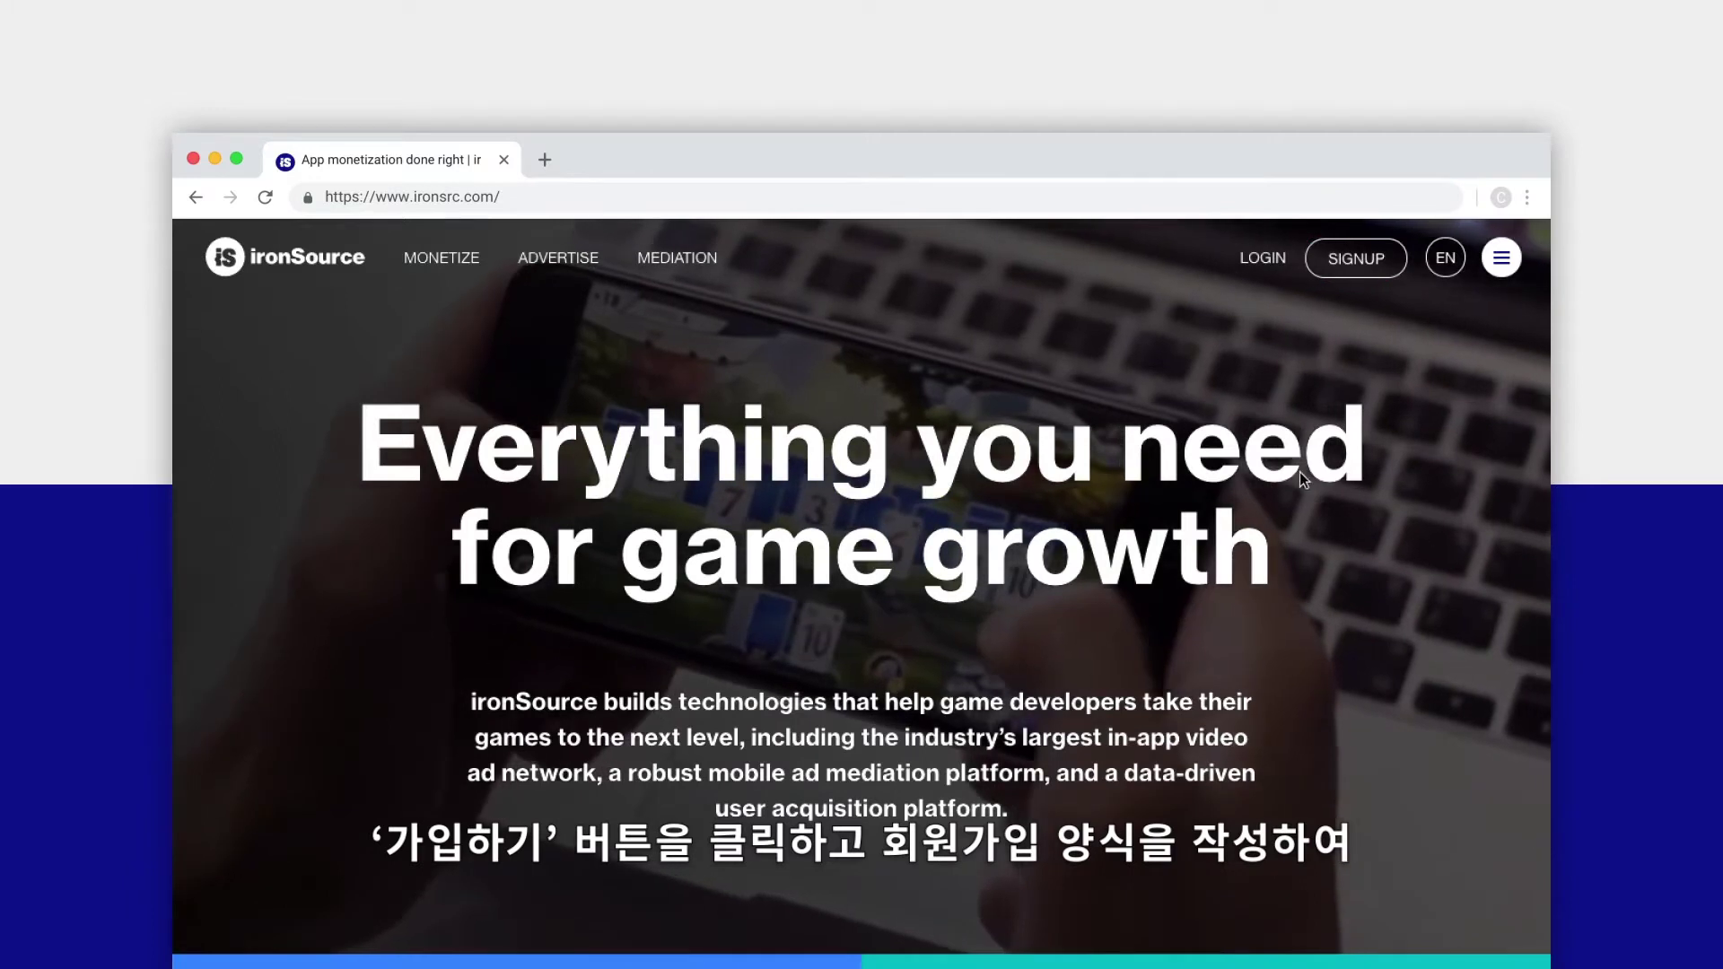
Submit the ironSource signup form with Terms and reCAPTCHA checked, then open the confirmation email in Gmail.
left_click(1357, 260)
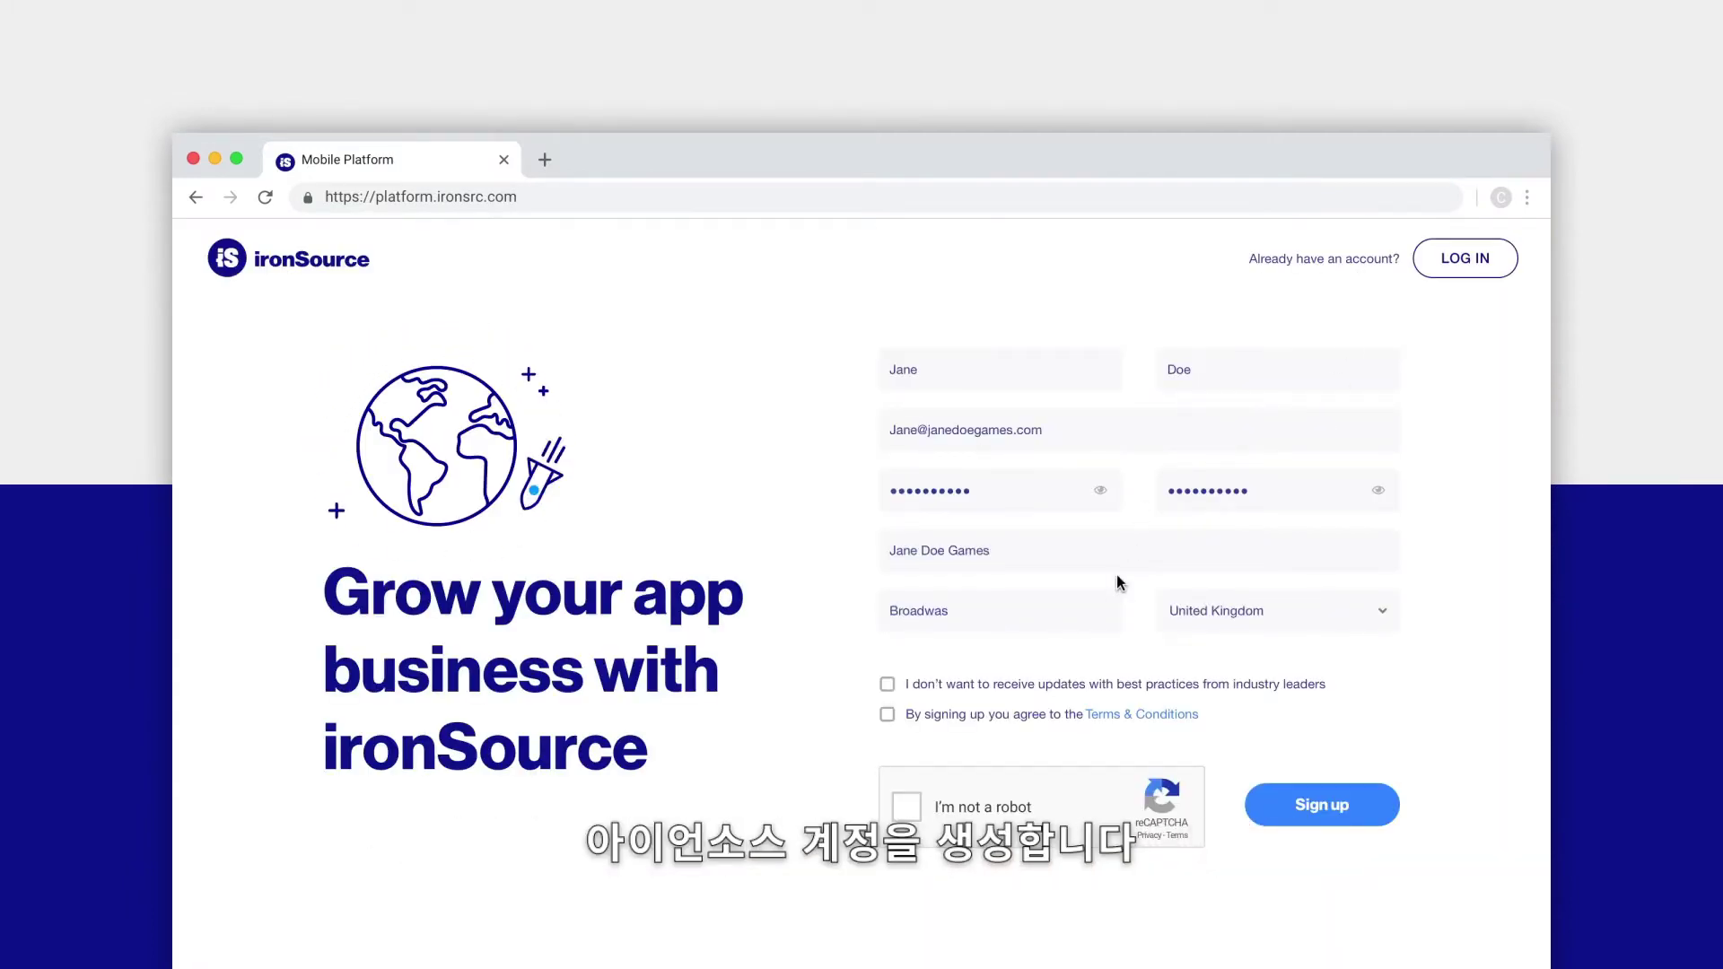
left_click(887, 714)
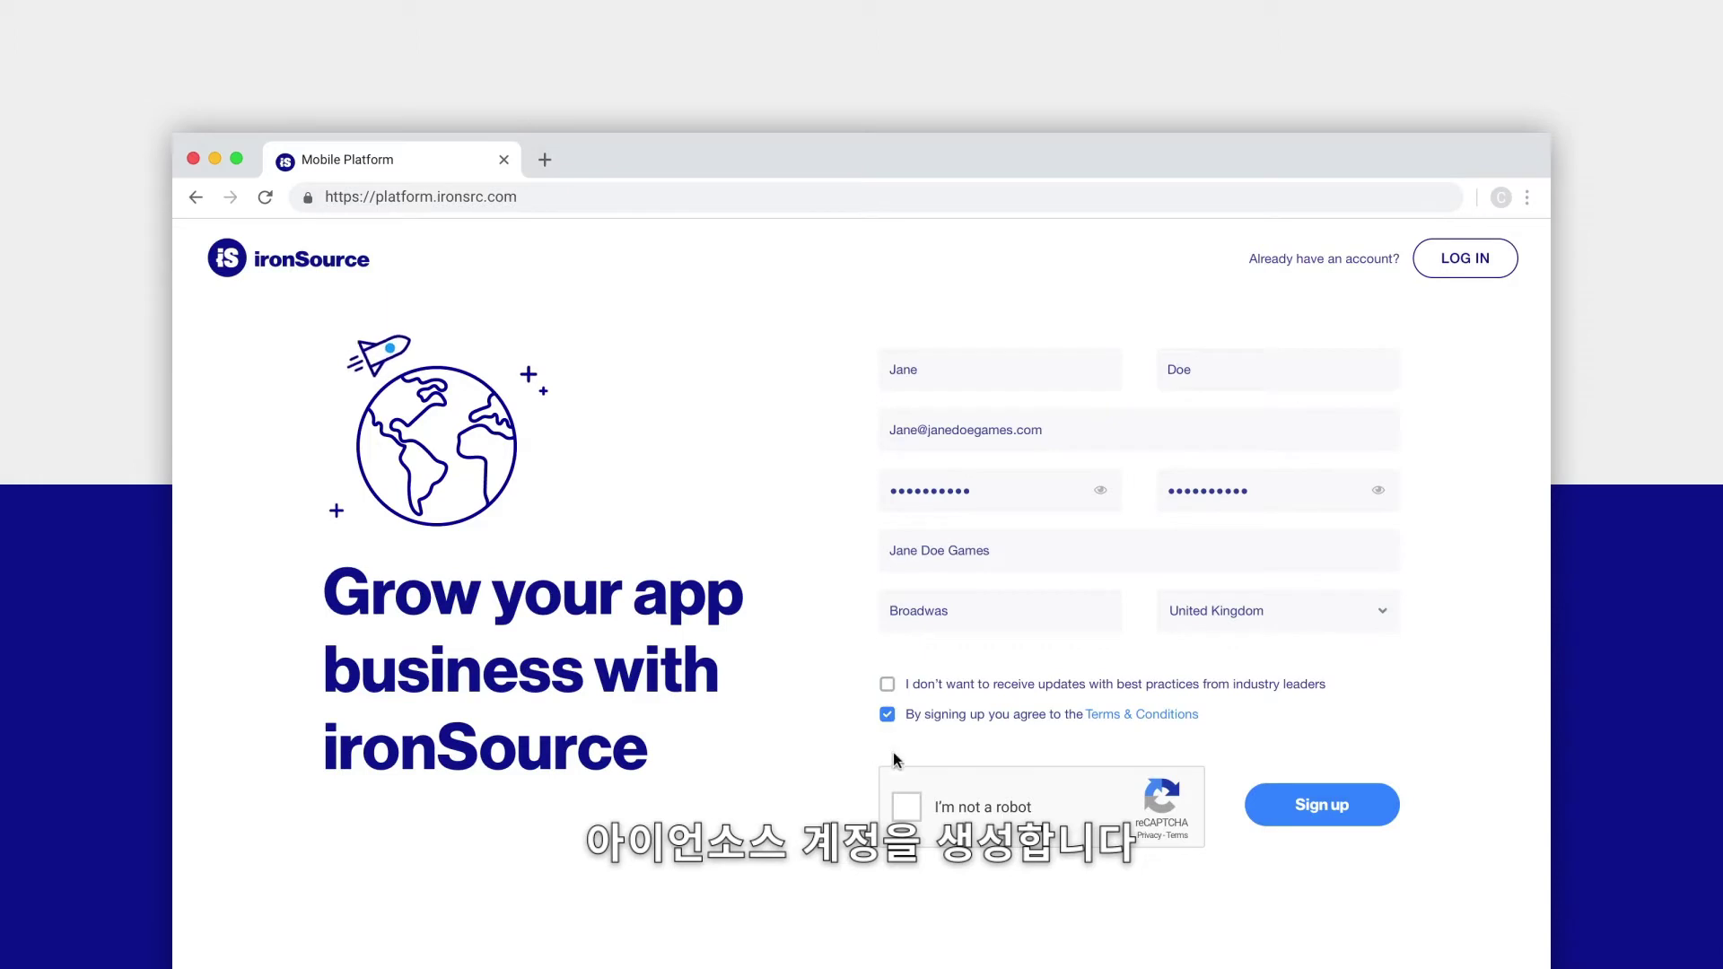
left_click(907, 808)
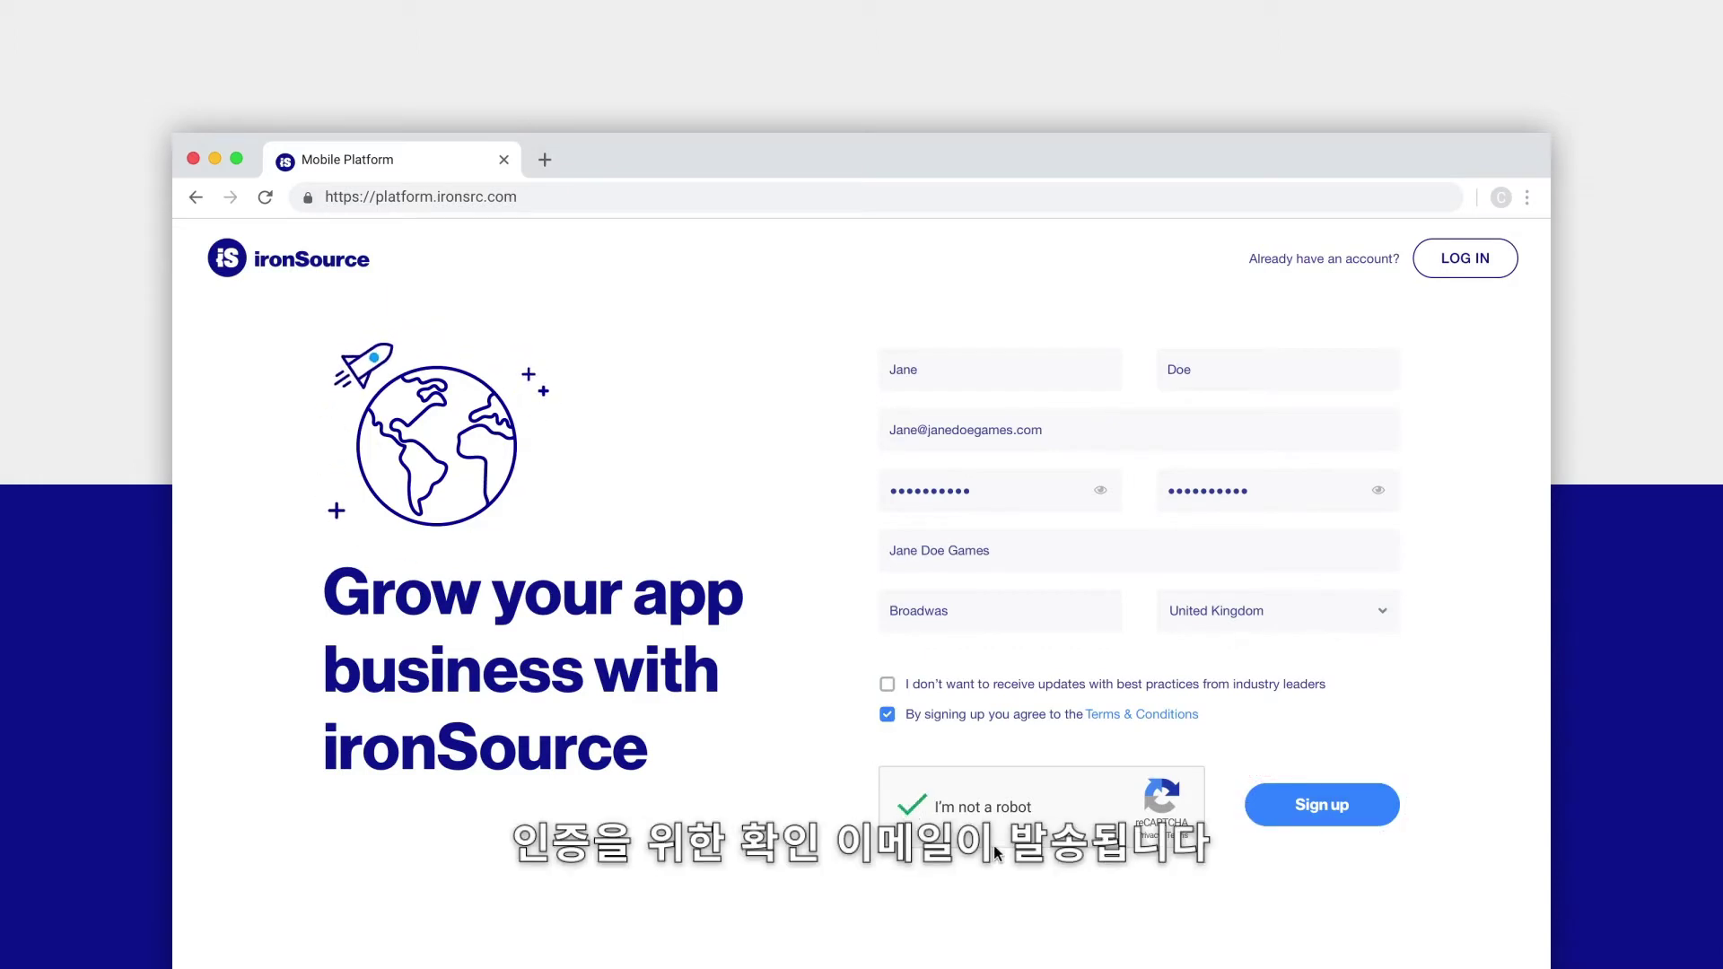
left_click(1321, 804)
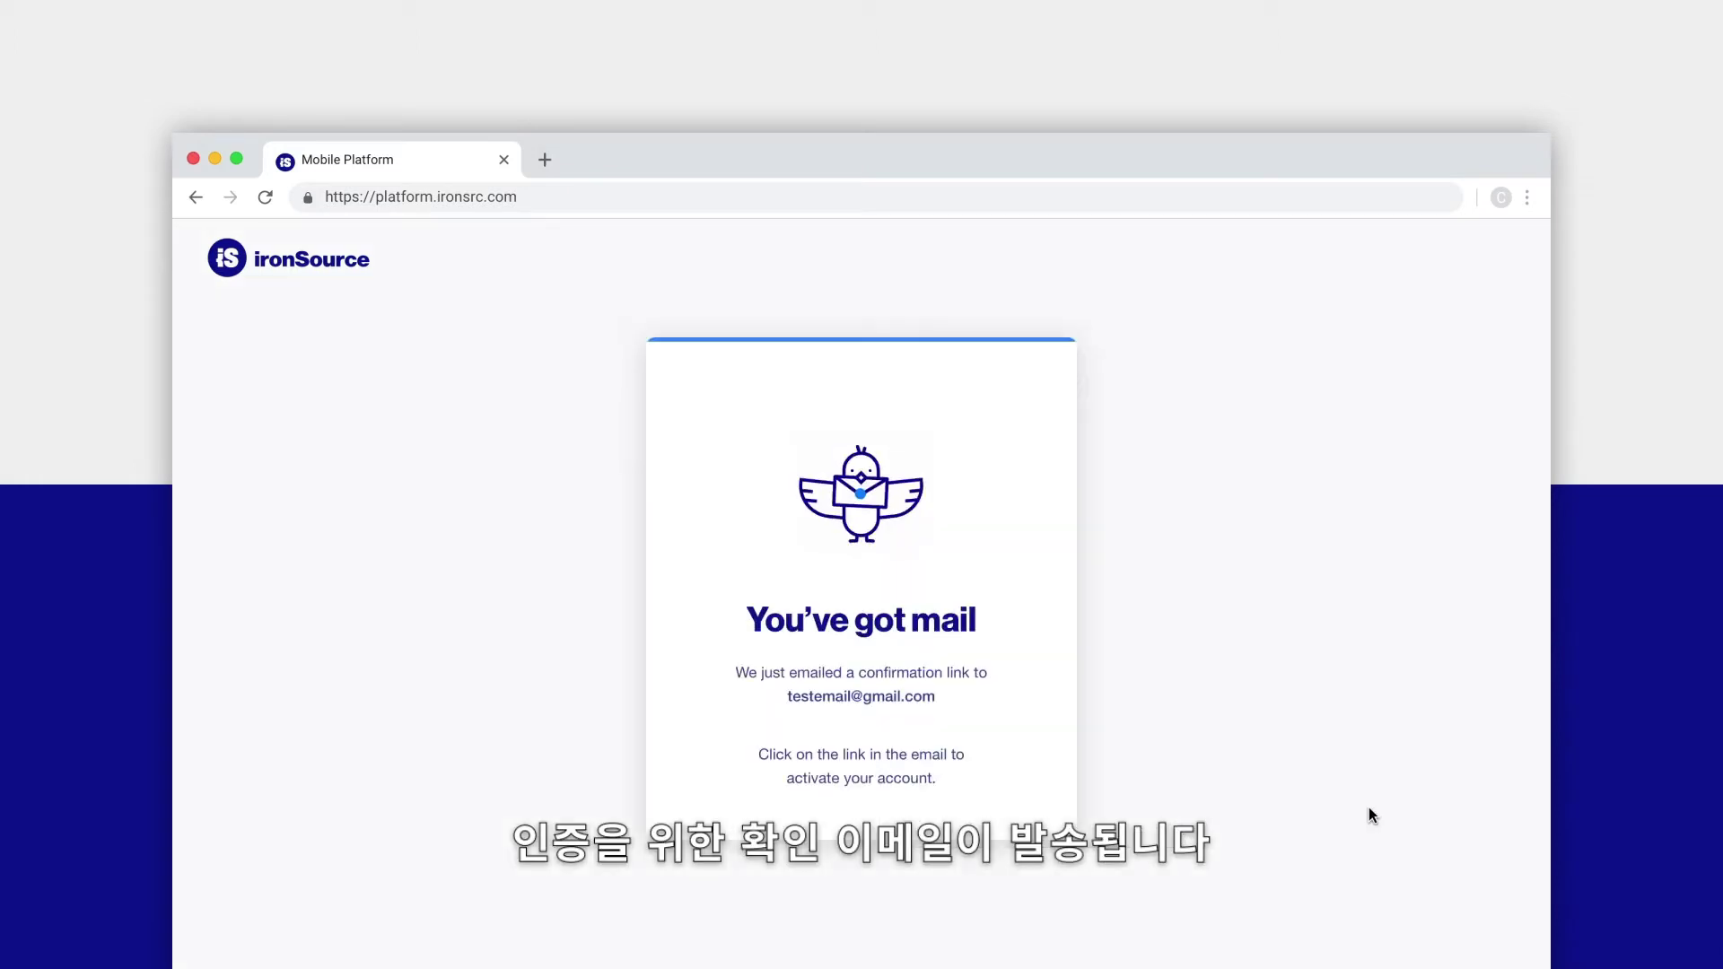
left_click(545, 160)
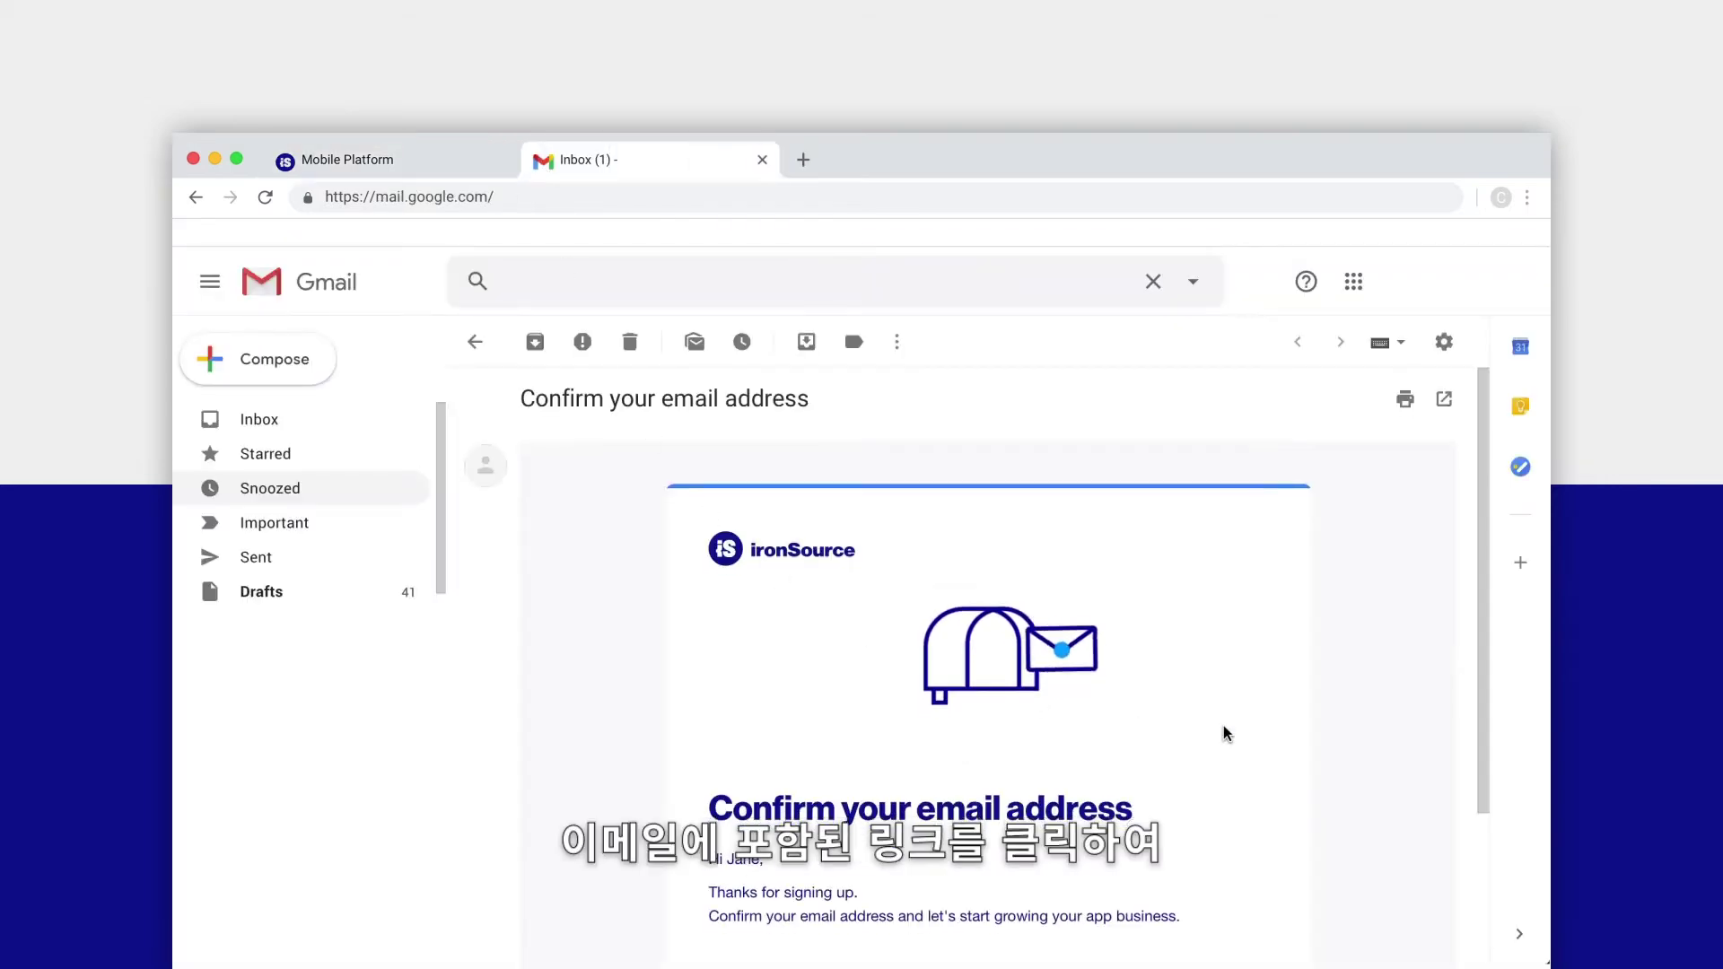
scroll(1223, 731, "down", 3)
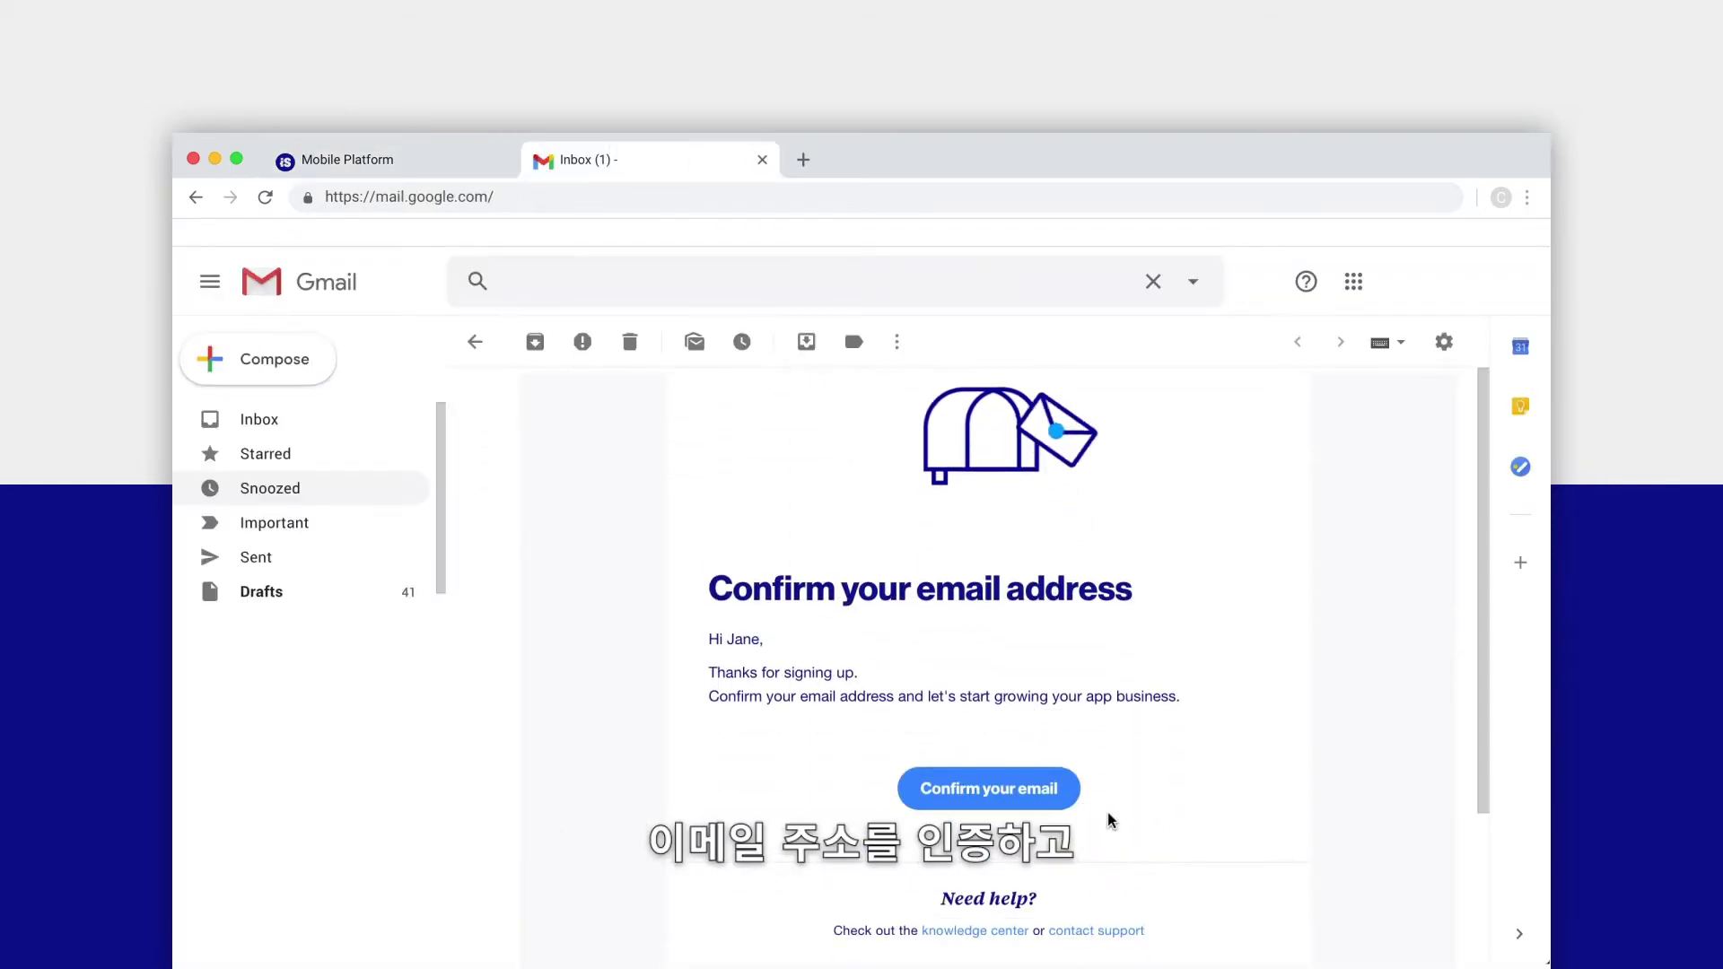
Confirm the email address from the ironSource message to reach the 'Add your first app' dashboard.
left_click(1008, 795)
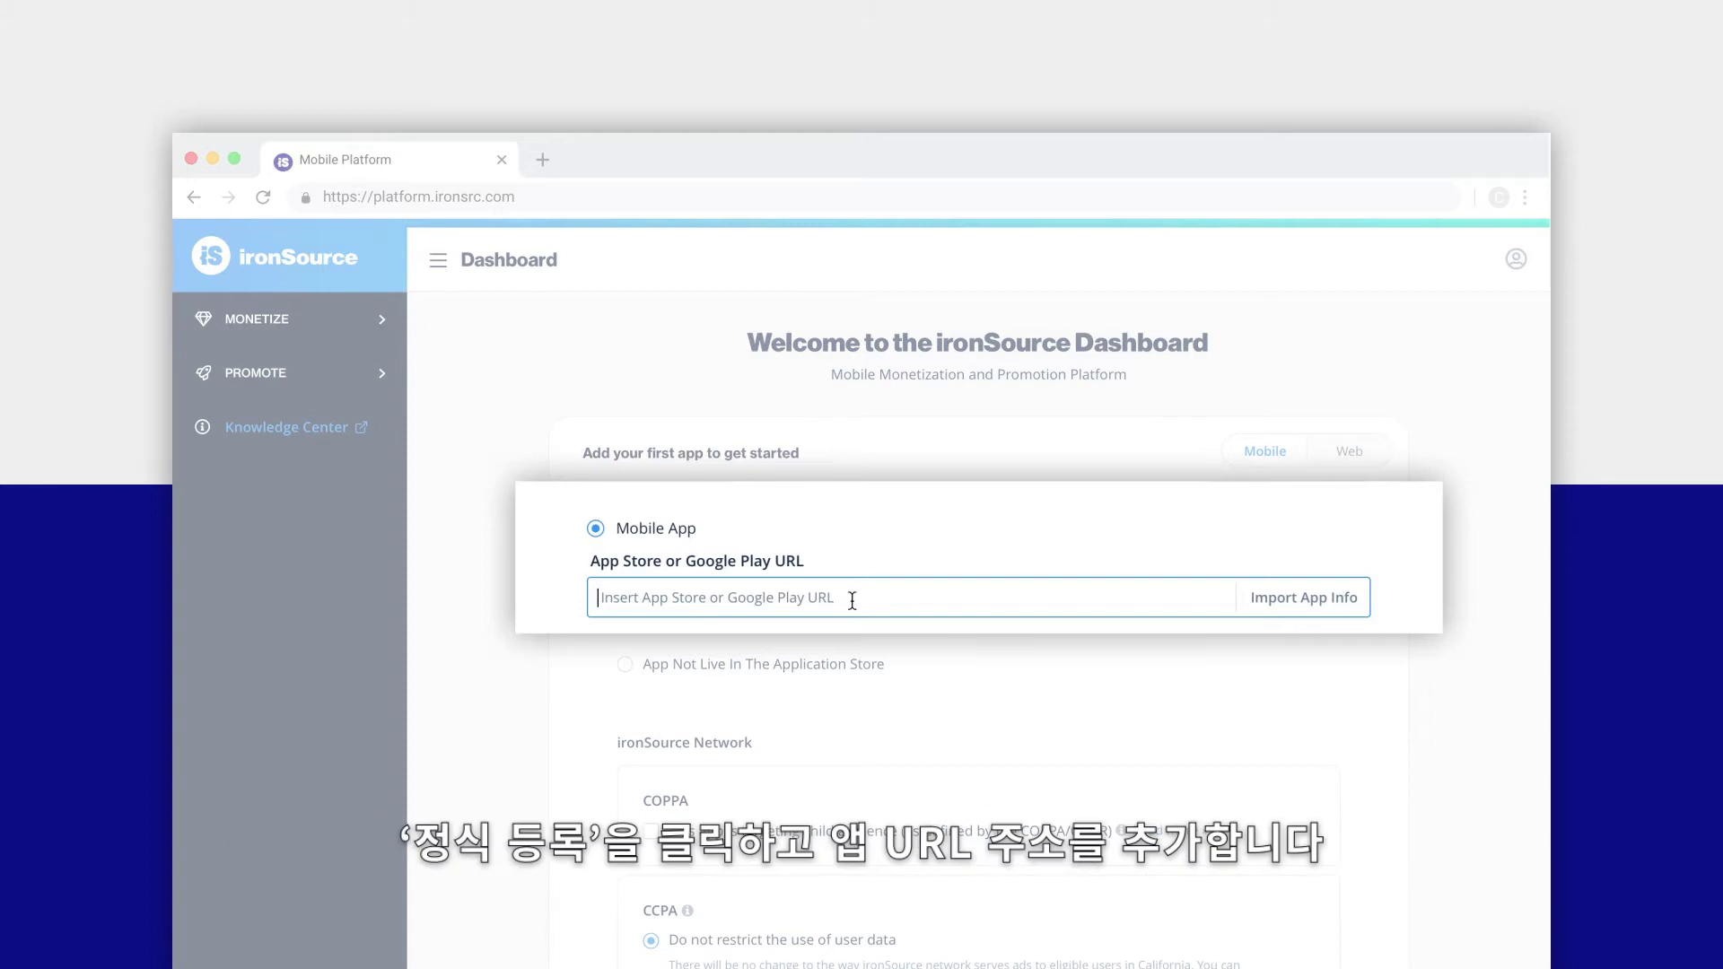
Import Chocolate Chip Cookie Game from its Google Play link, described 'Super duper fun app for you', on iOS.
type("https://play.google.com/store/apps/details?id=com.outfit7.Chocolatechipcookiegame")
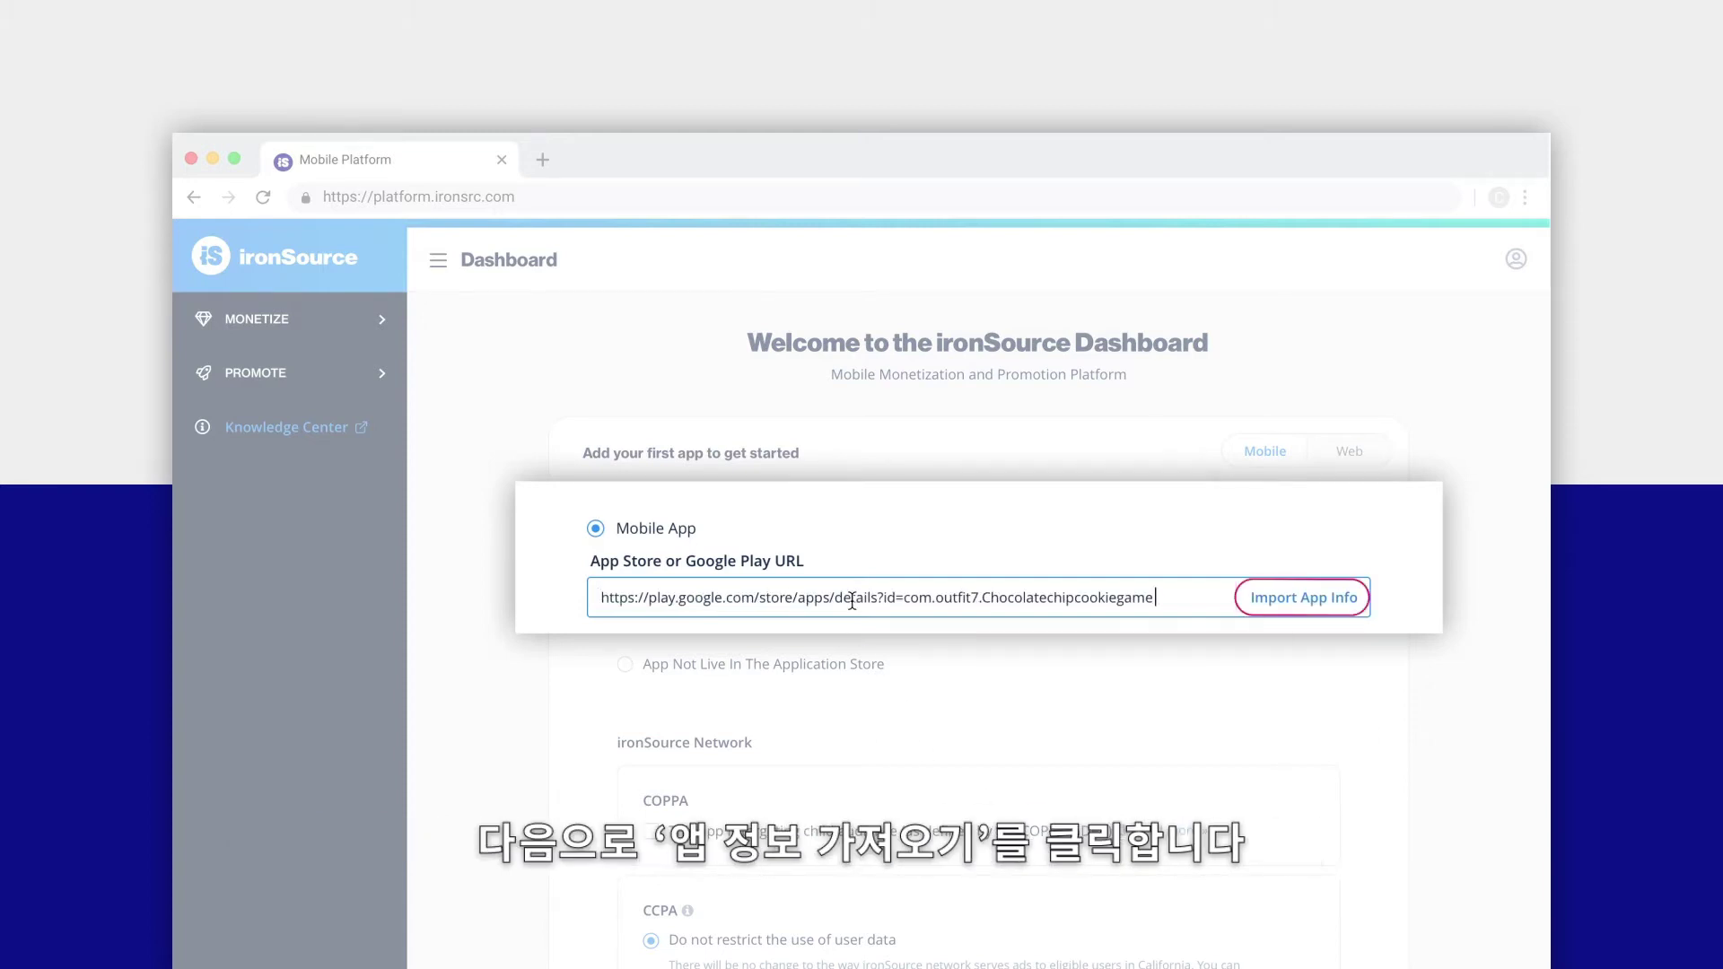
left_click(1272, 596)
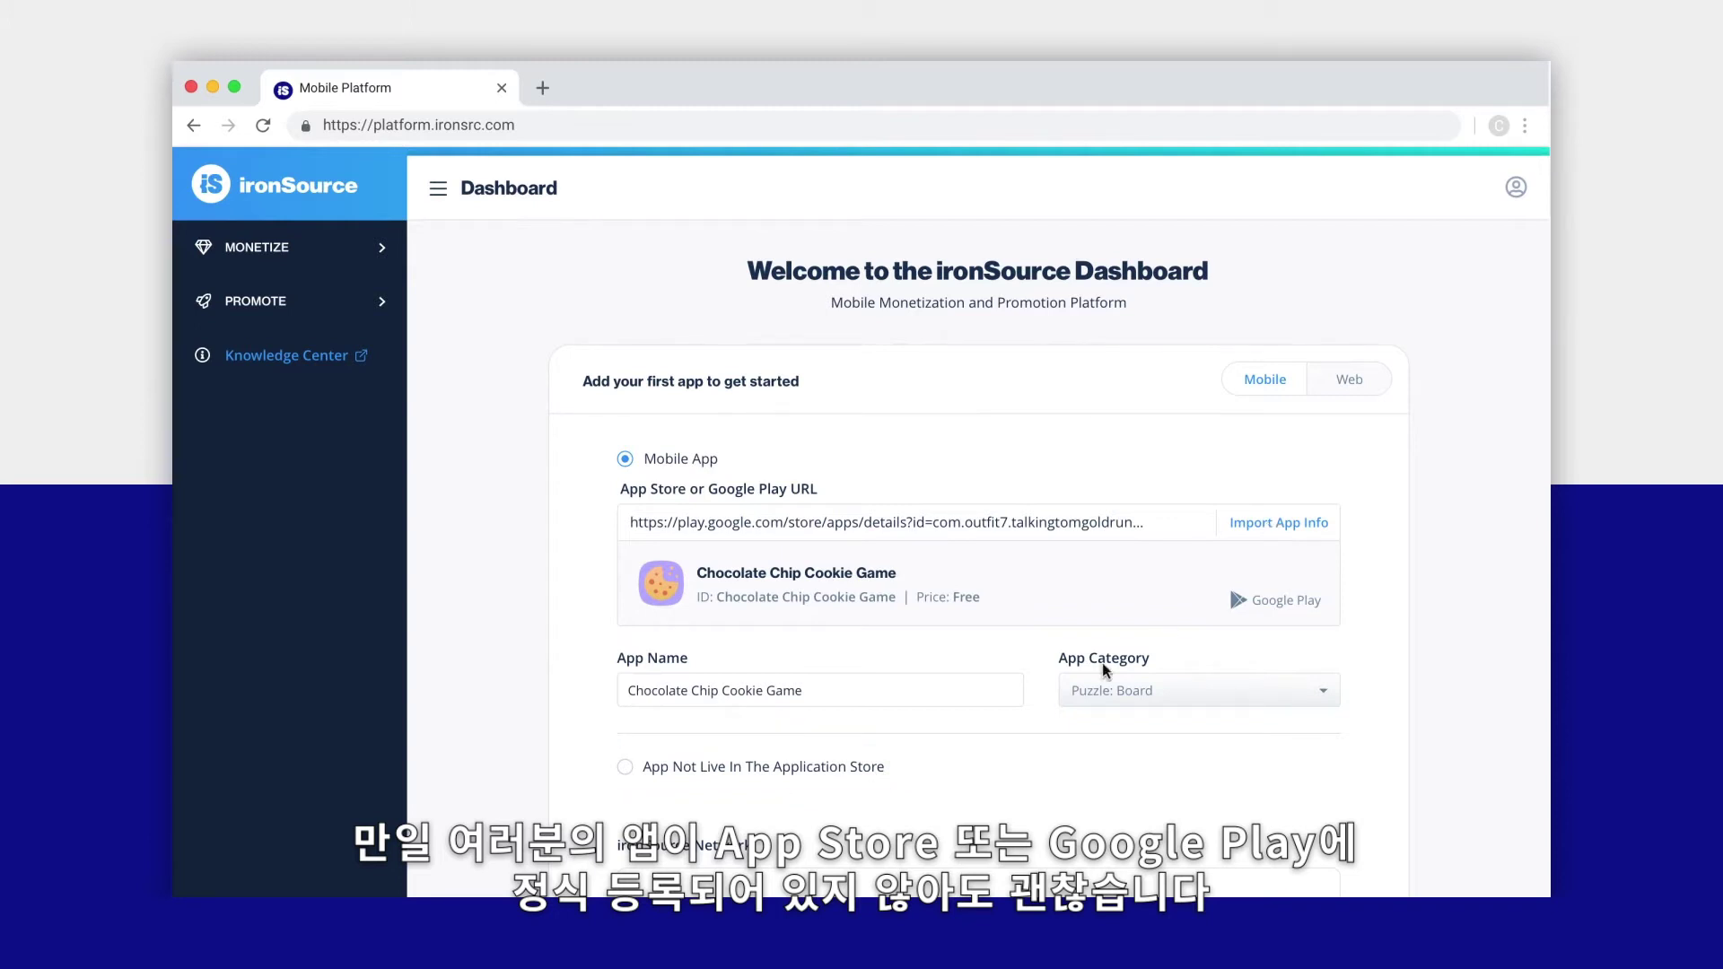
left_click(625, 770)
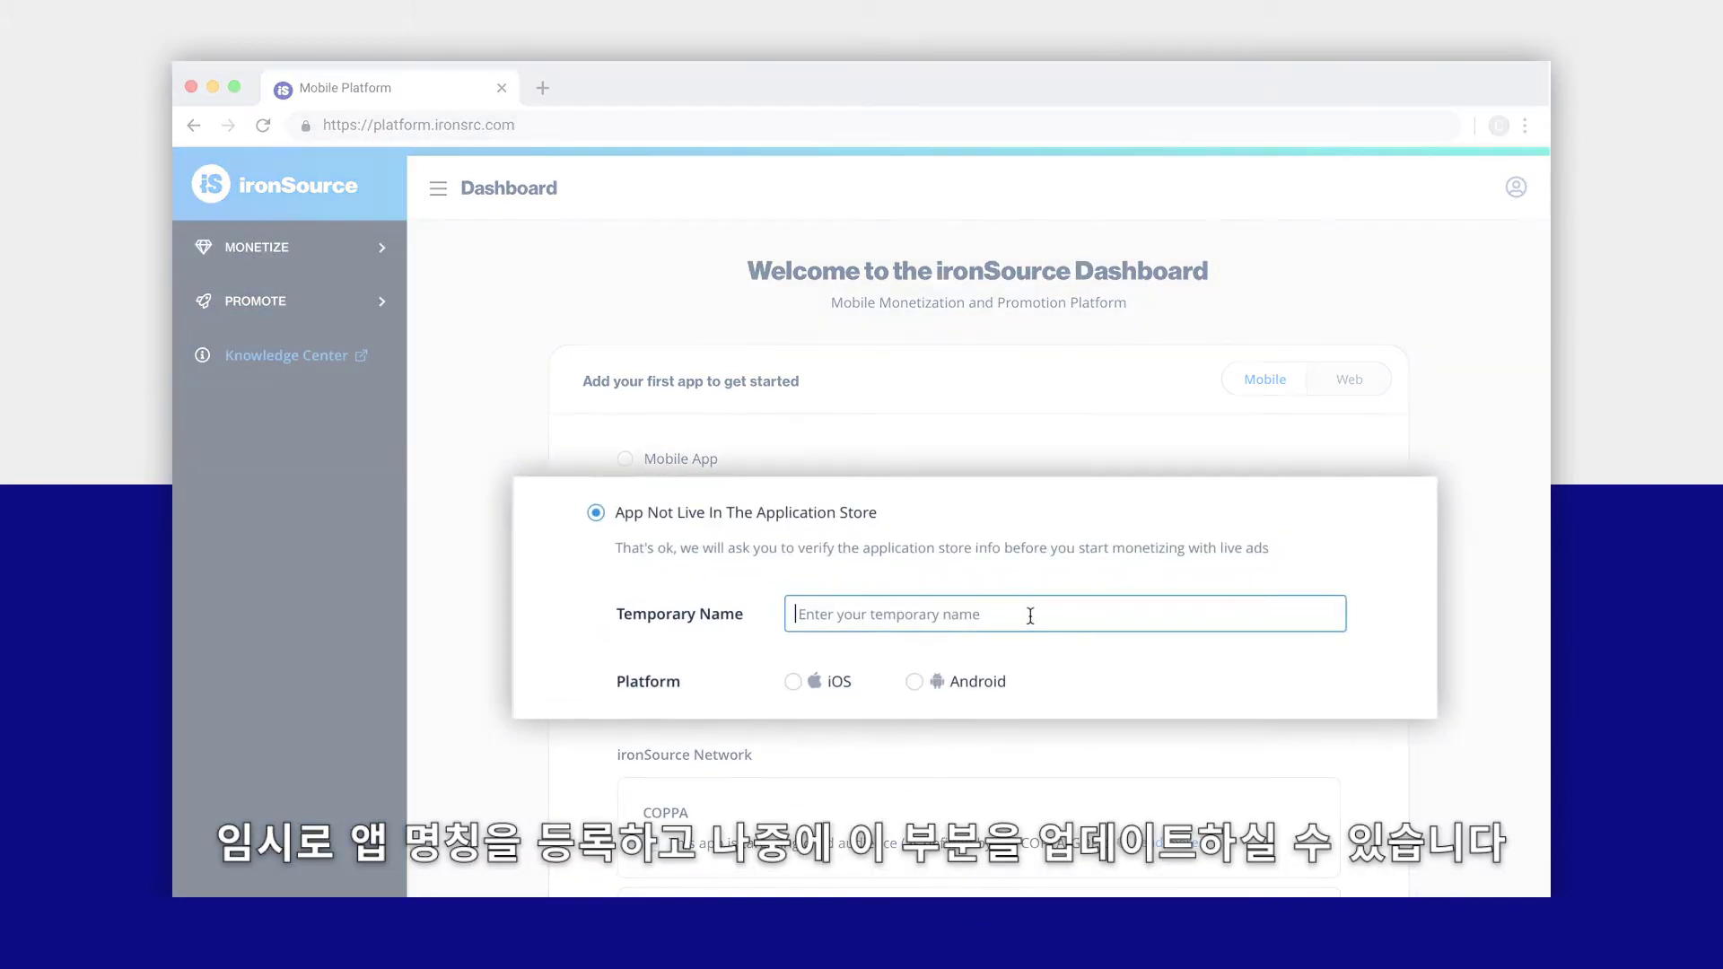
type("Super duper fun app for you")
left_click(792, 684)
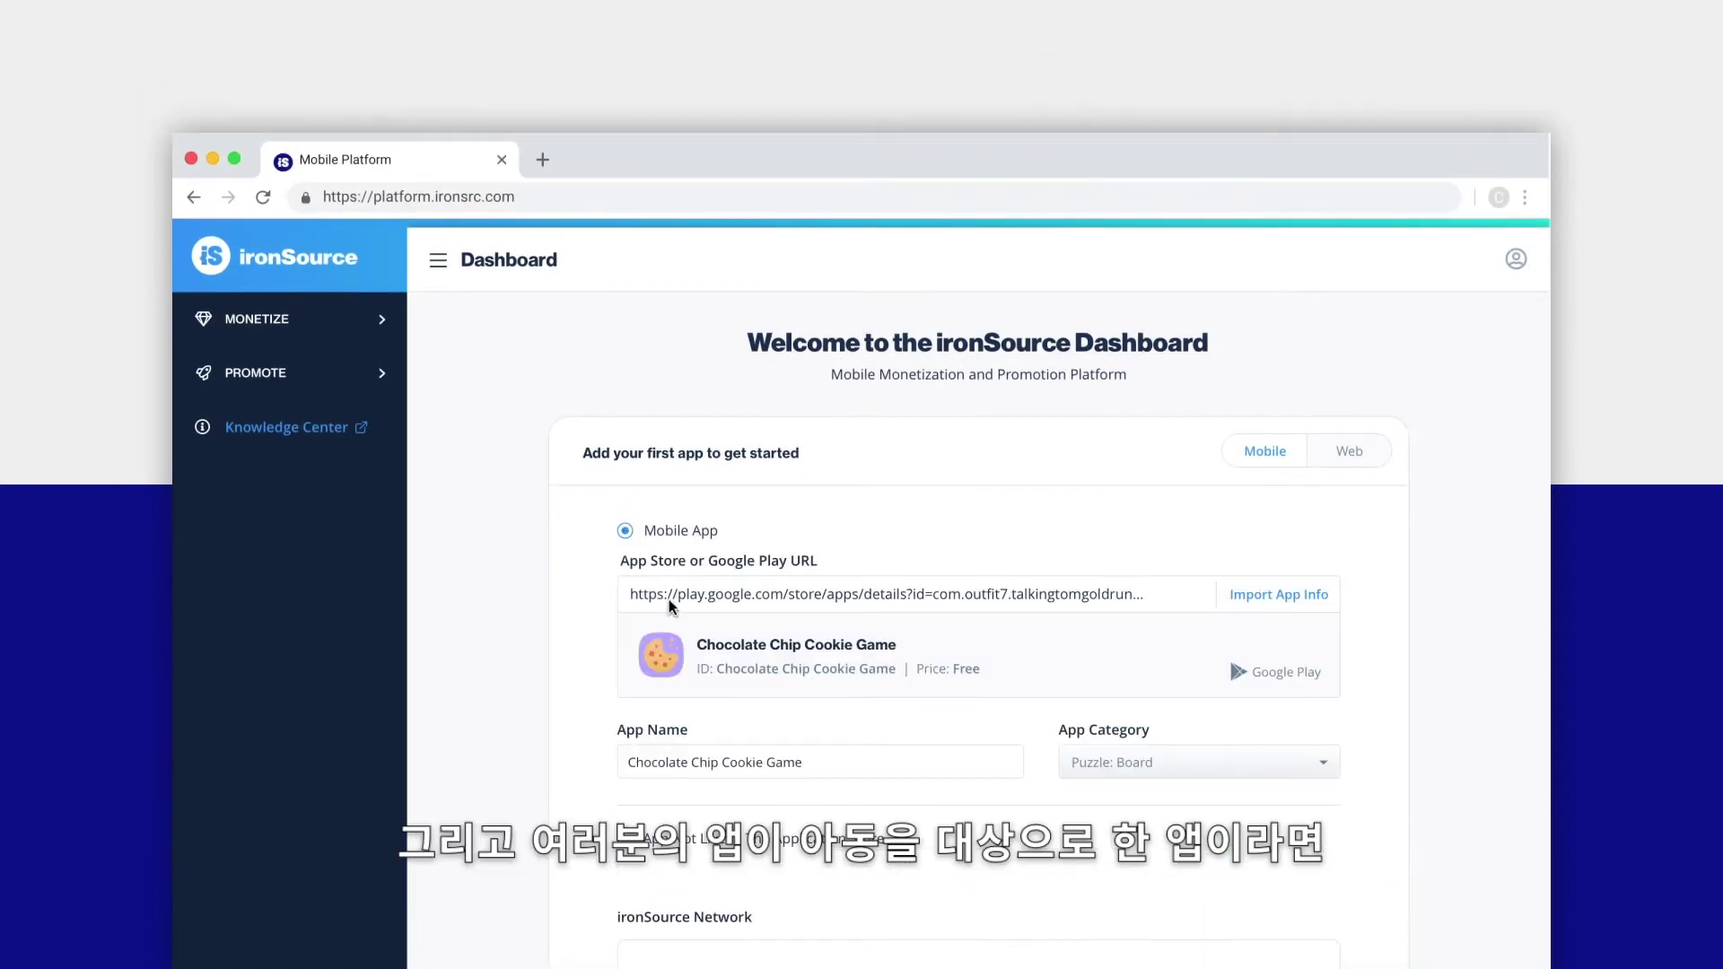
scroll(1354, 832, "down", 5)
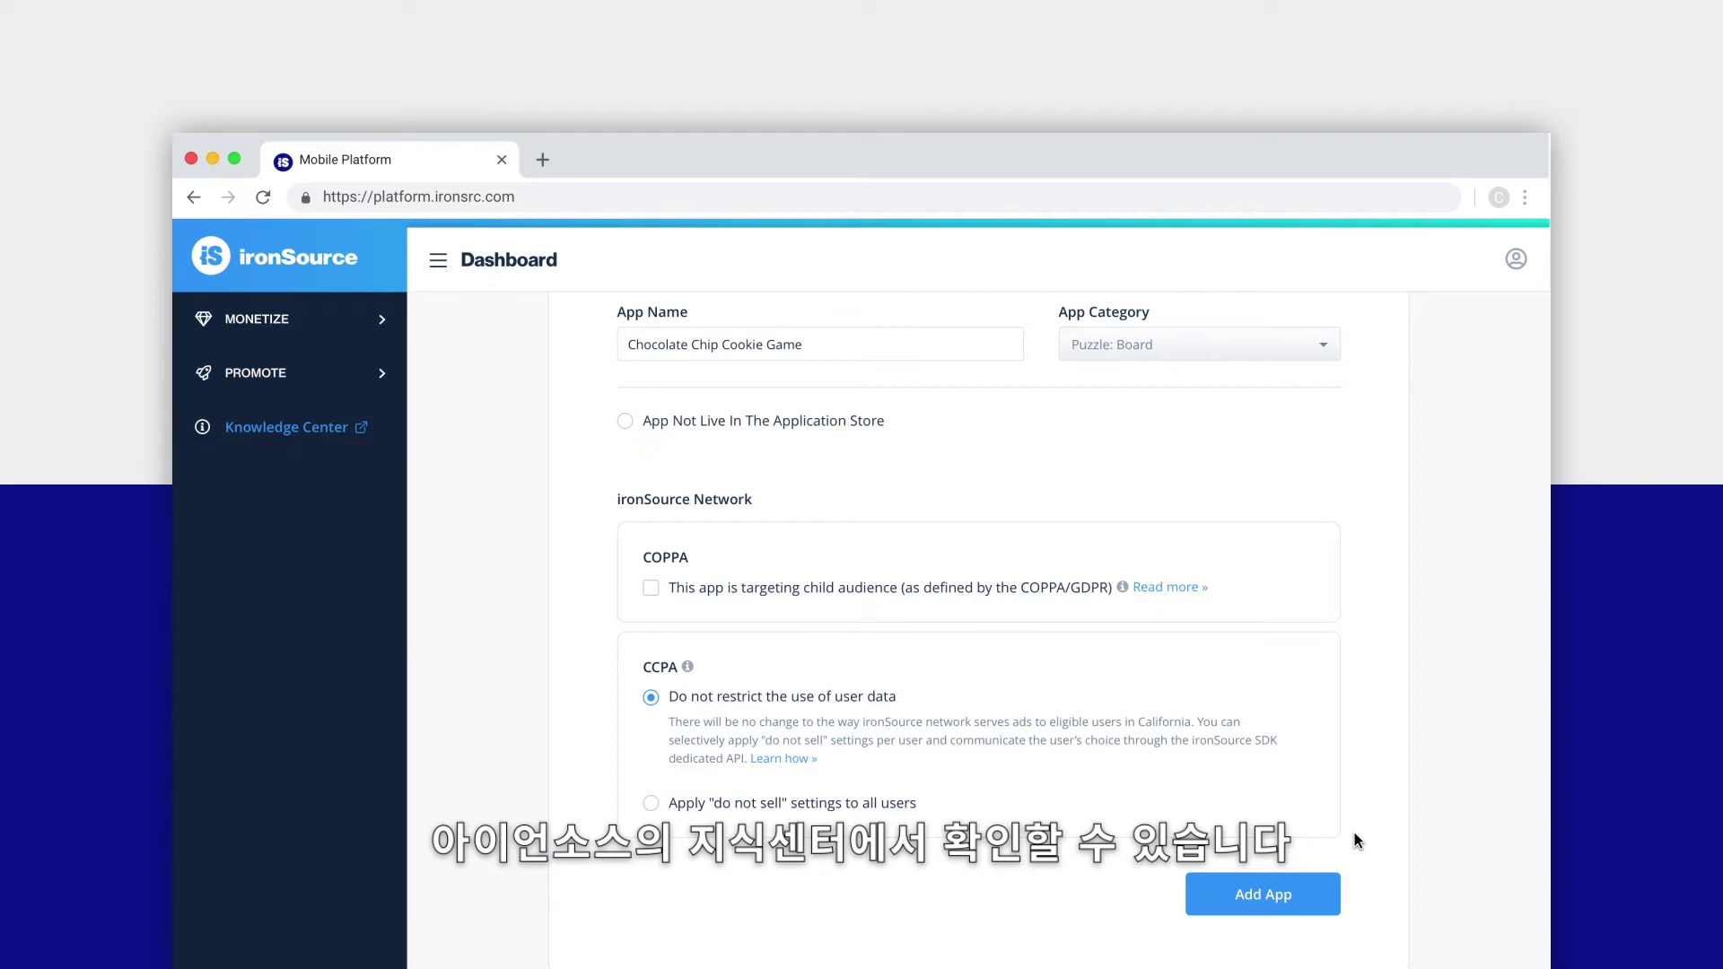
left_click(1316, 906)
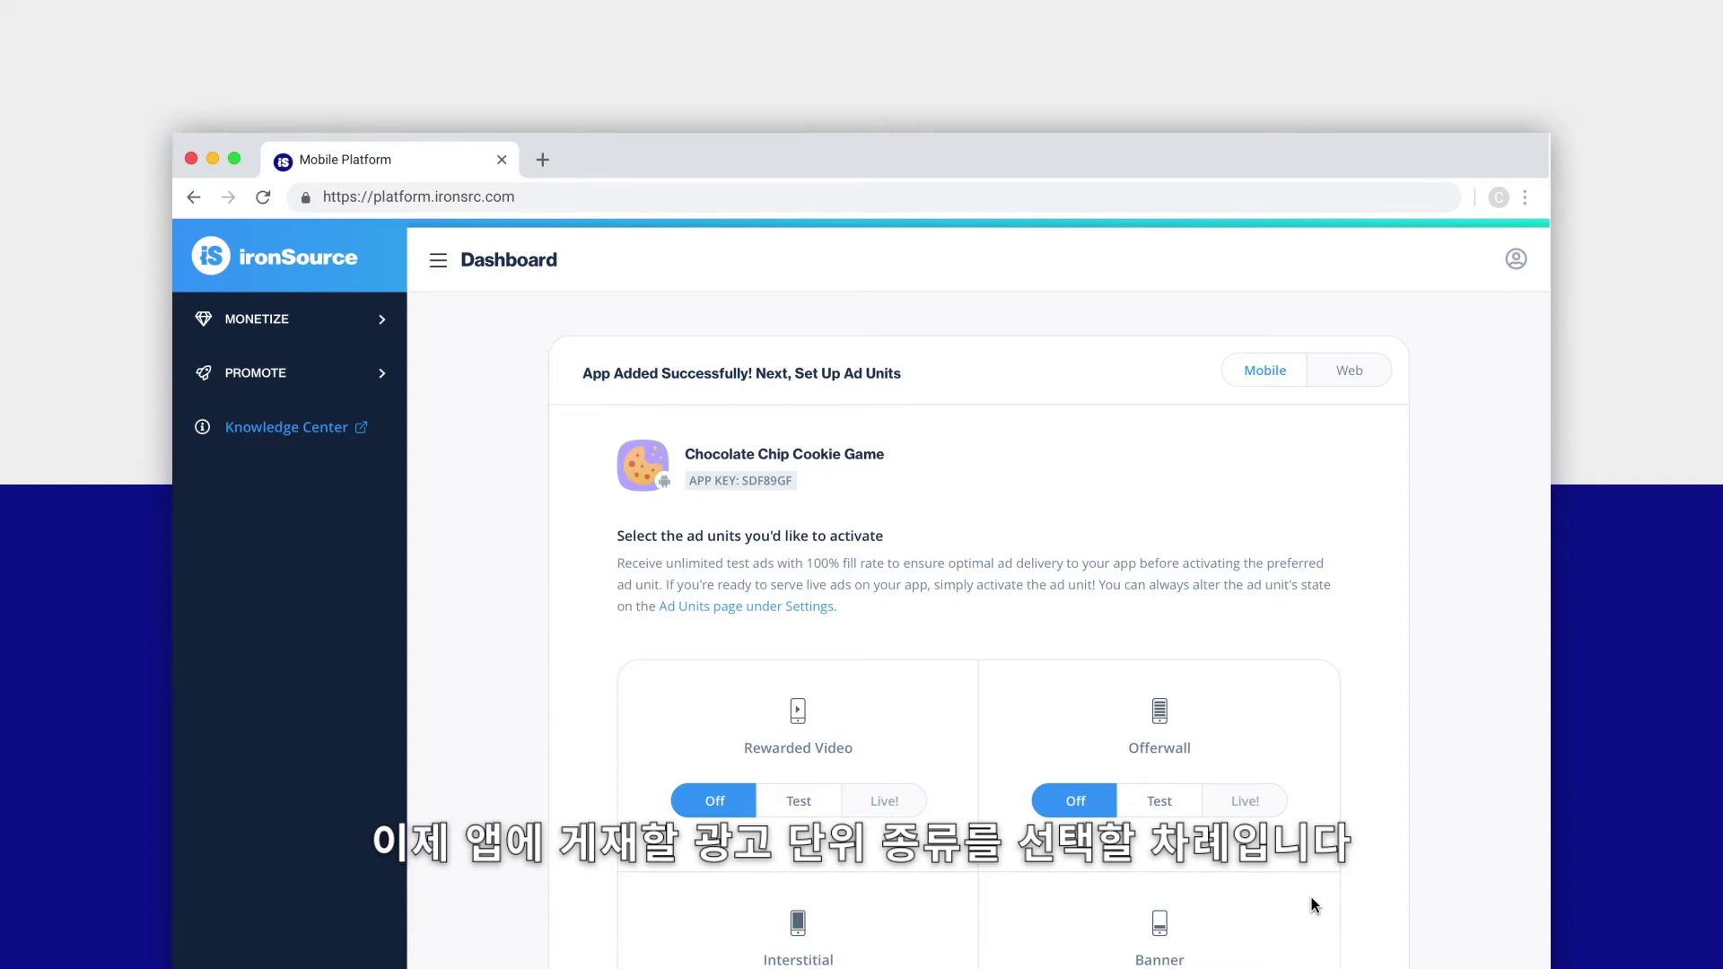
Set Rewarded Video and Interstitial ad units to Test and save the app.
scroll(1316, 906, "down", 4)
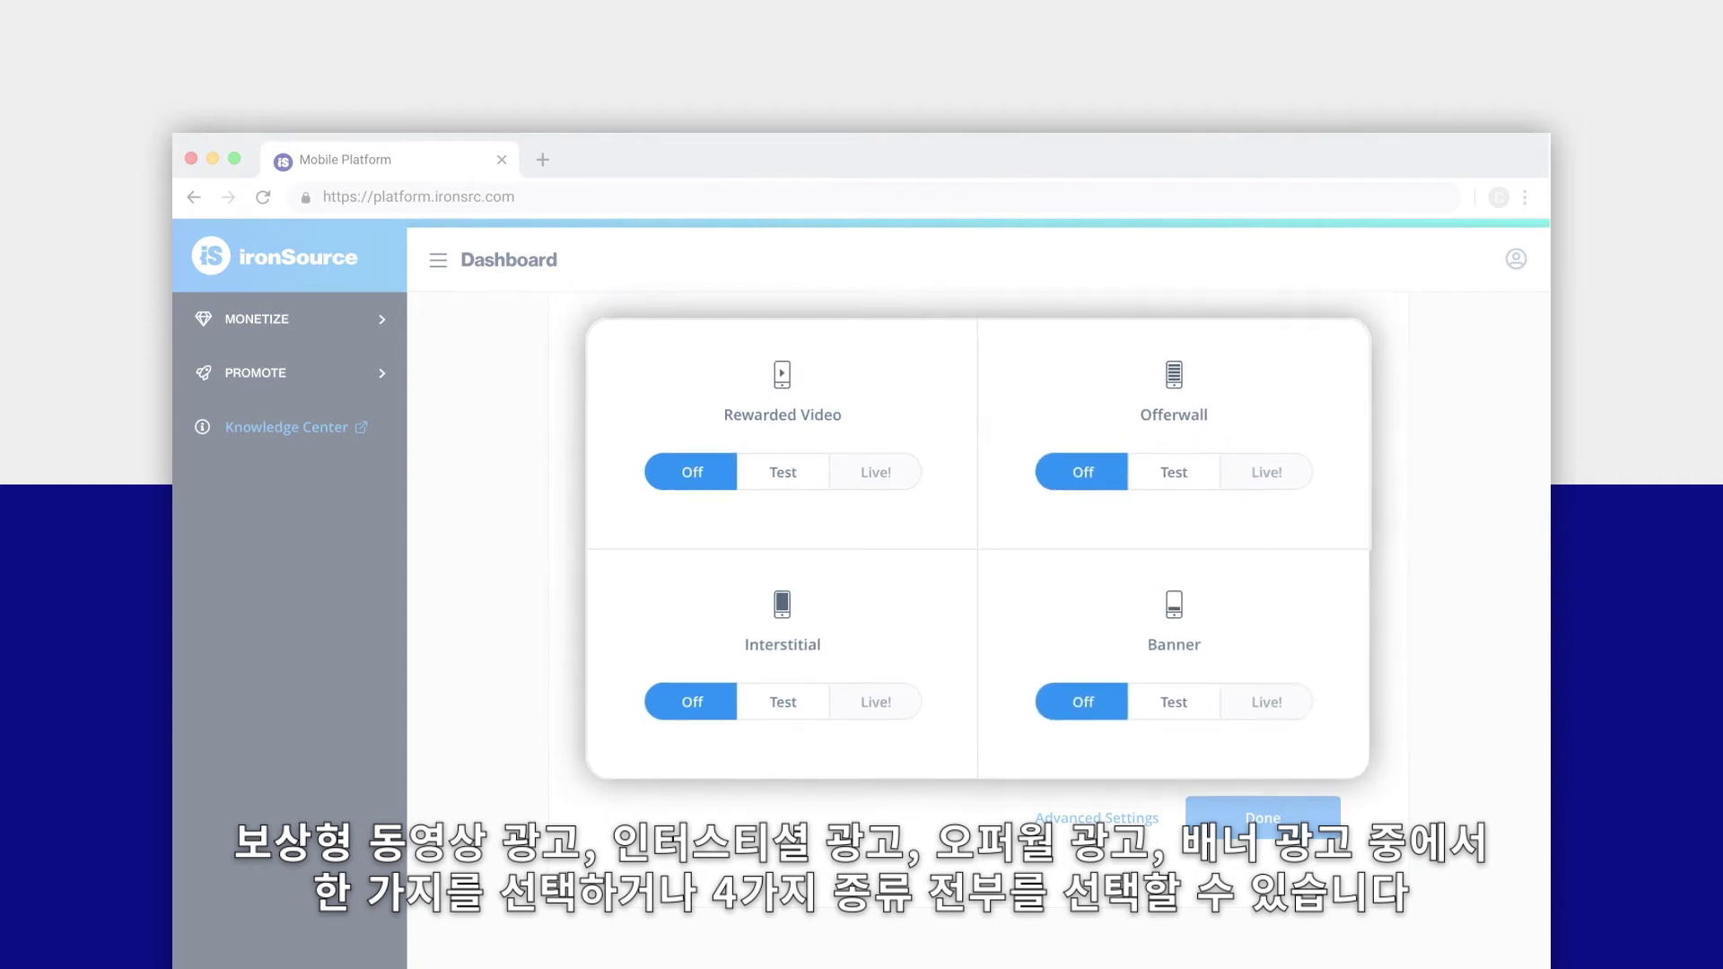
left_click(813, 486)
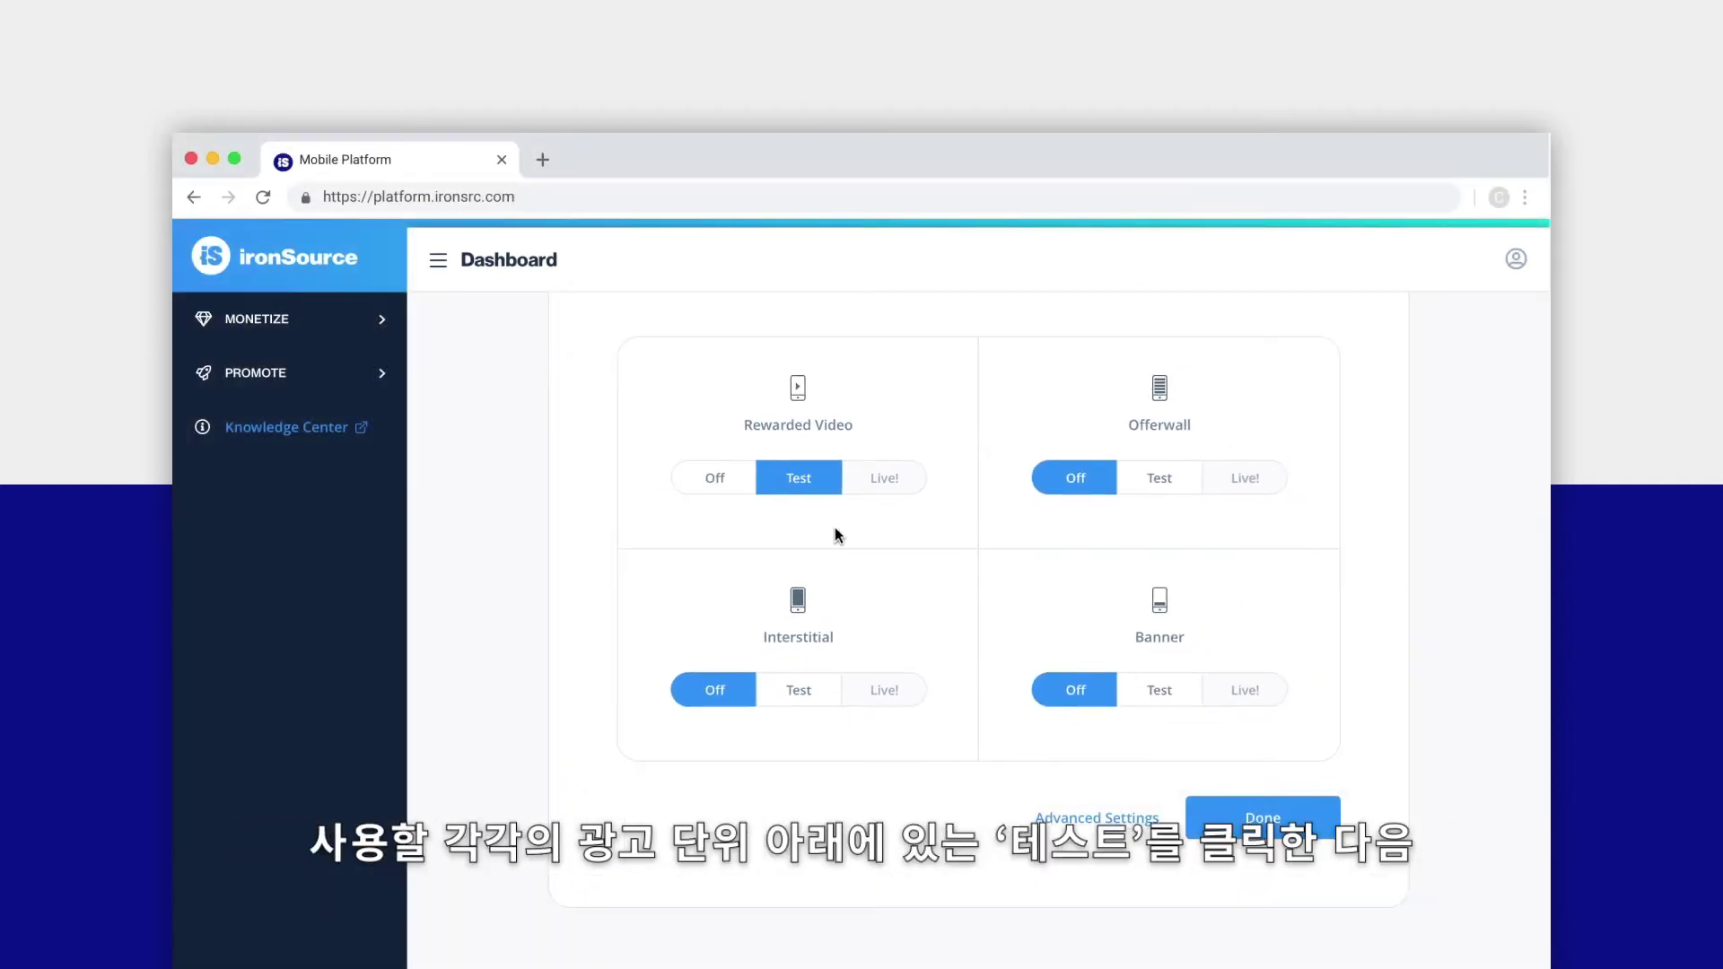
left_click(819, 700)
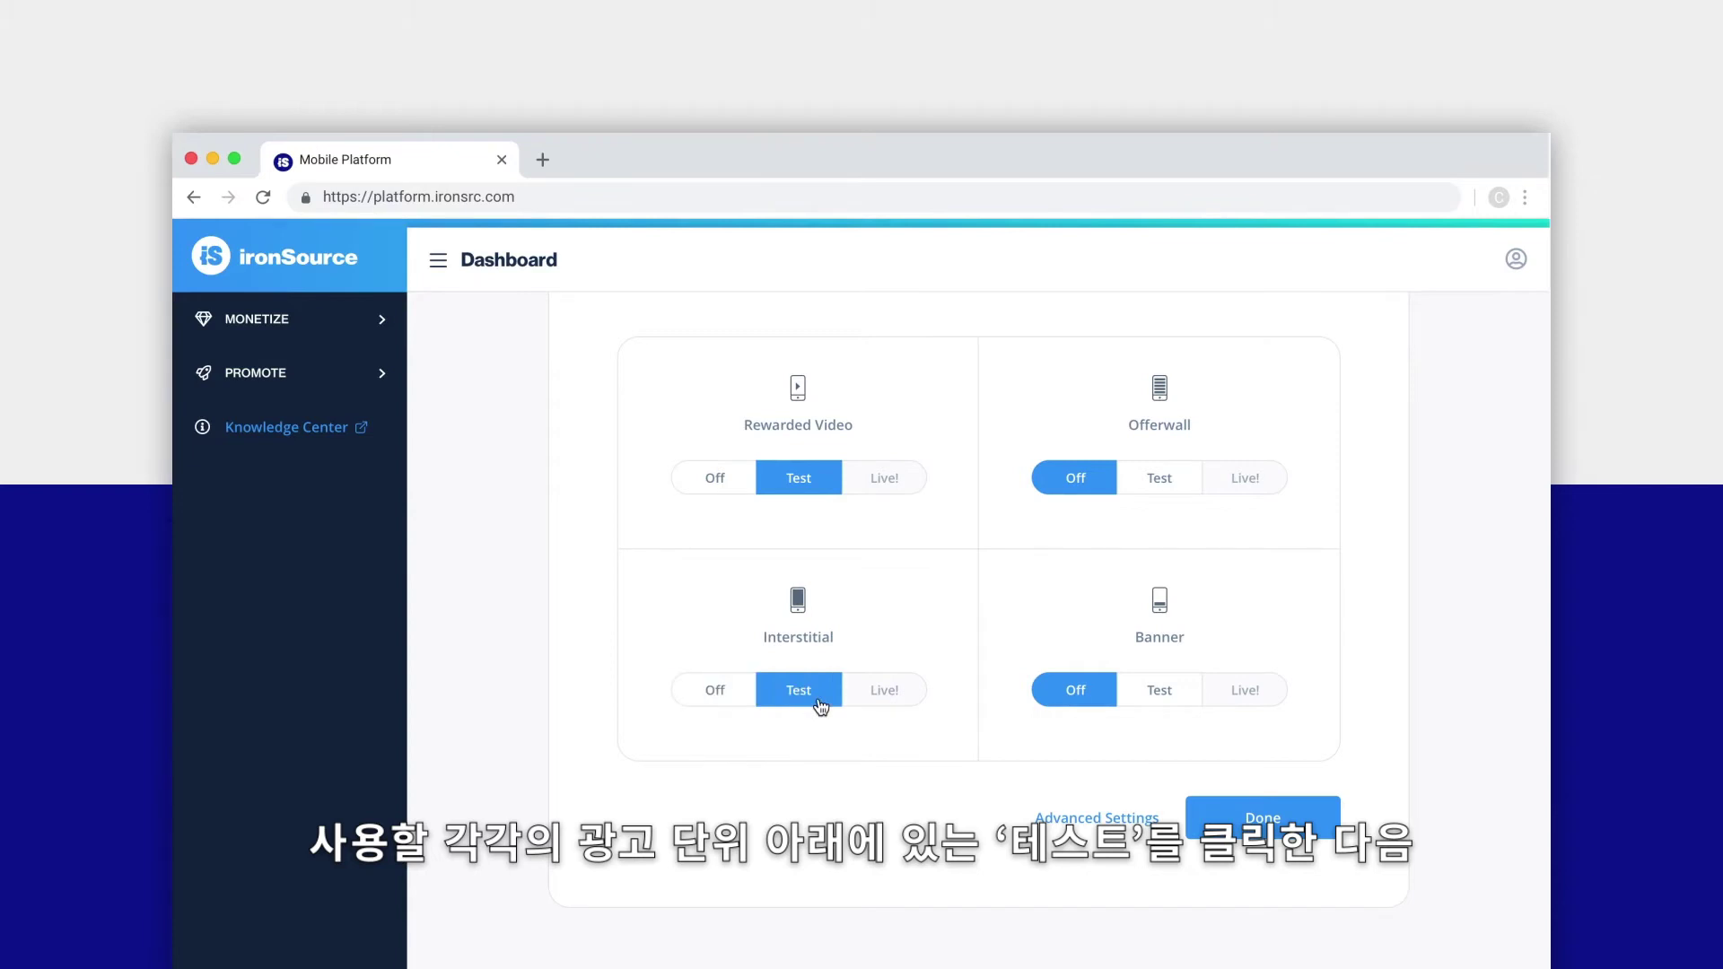
left_click(1230, 822)
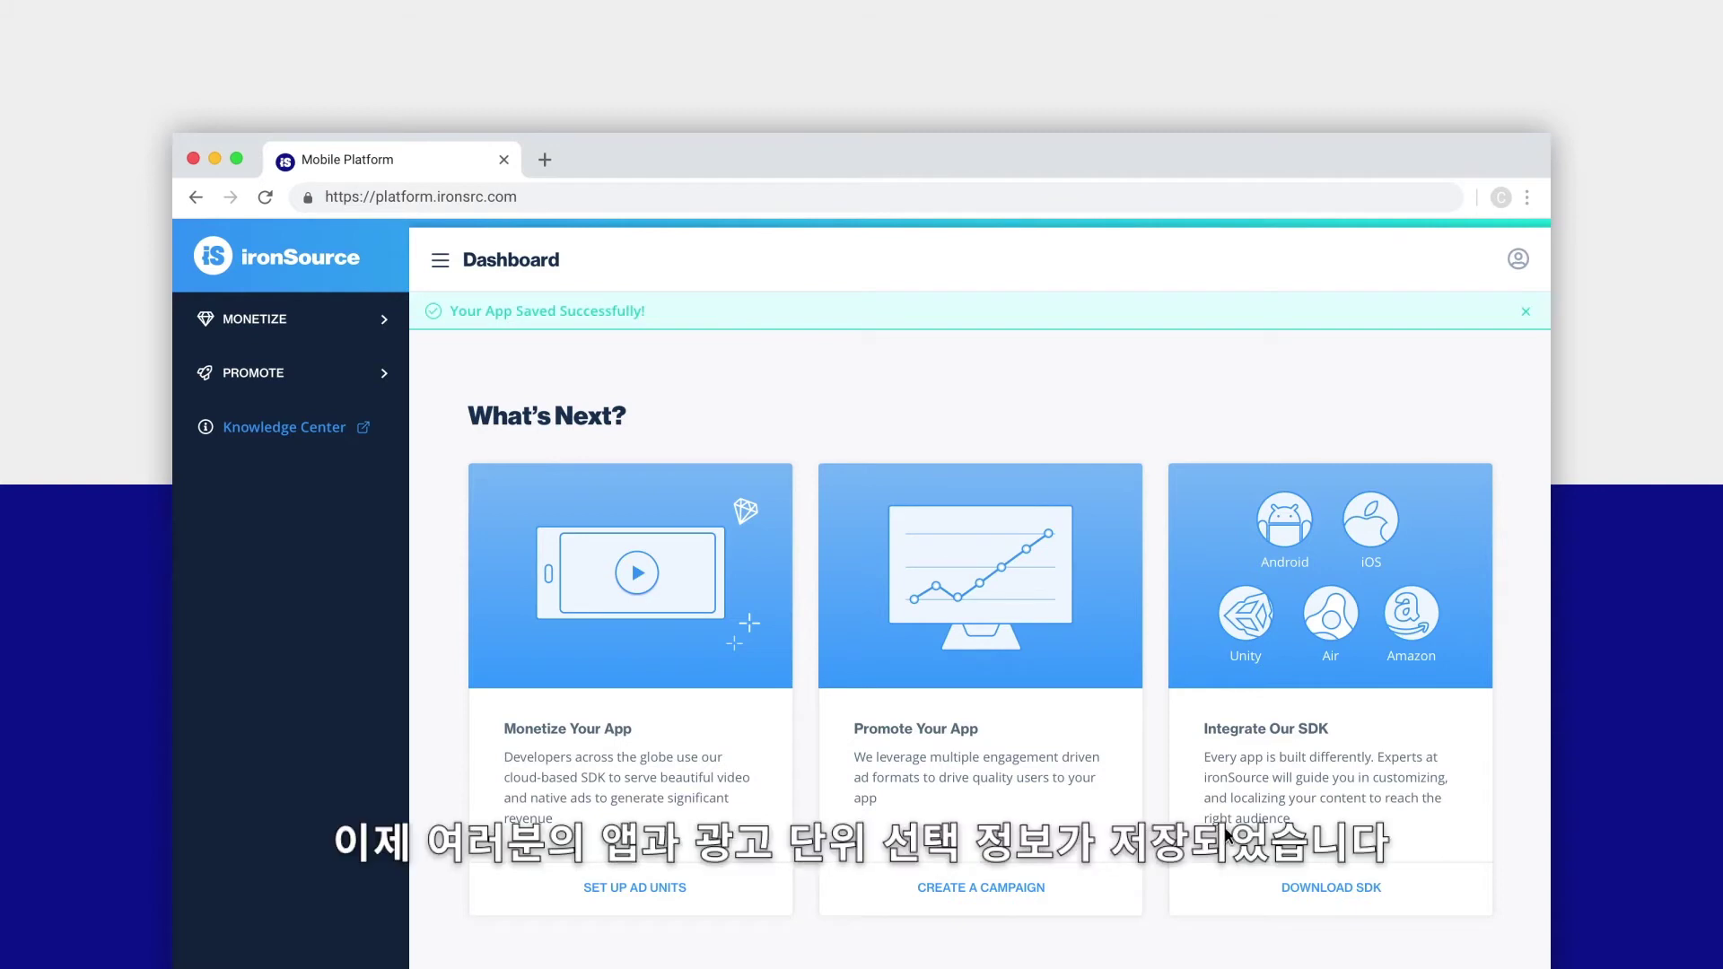
Dismiss the app-saved banner and go to Monetize > Ad Units & Placements for Chocolate Chip Cookie Game.
left_click(1525, 314)
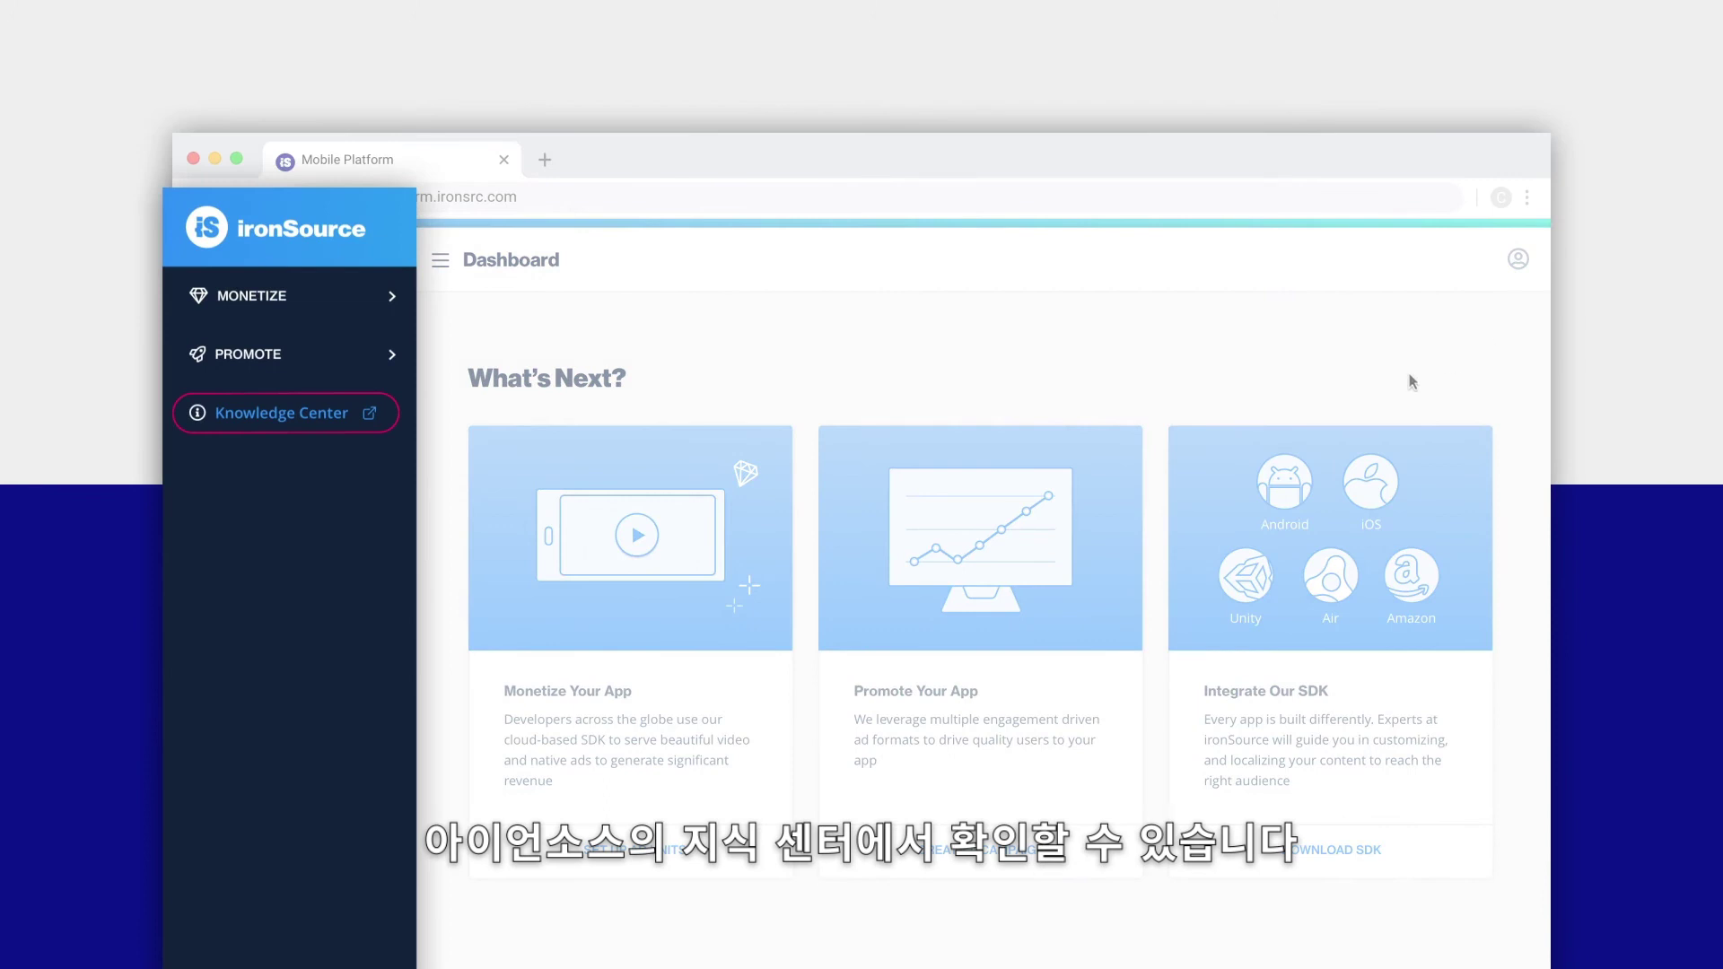
left_click(323, 310)
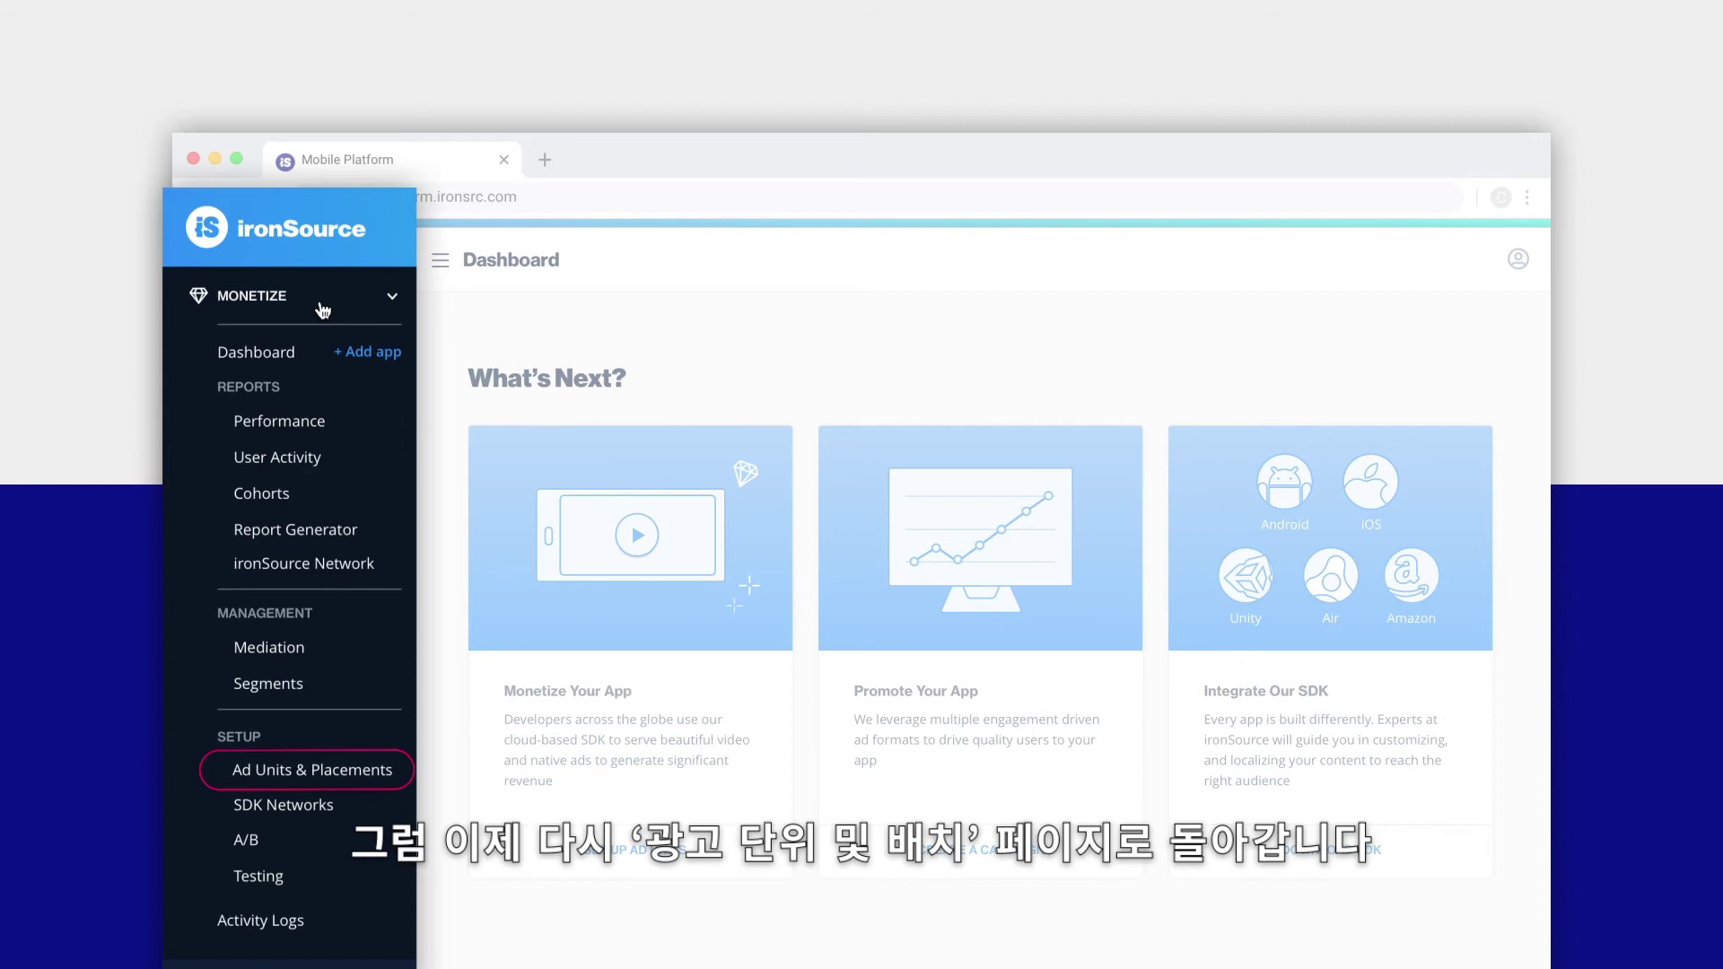
left_click(320, 761)
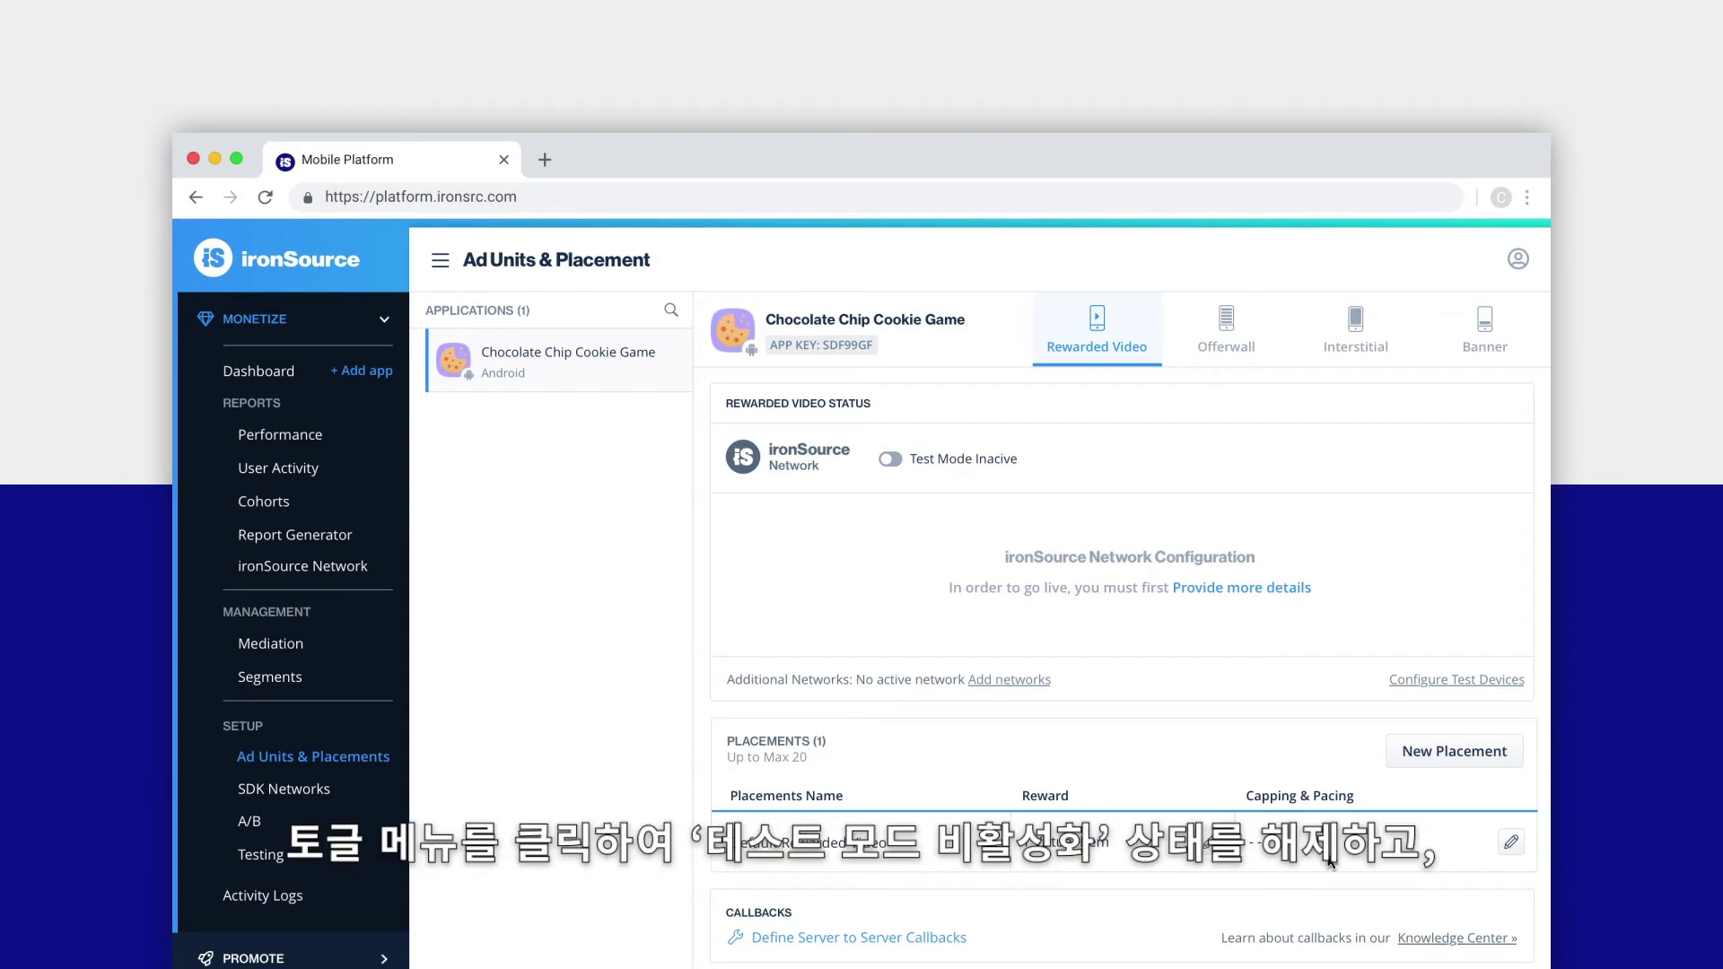
Toggle Rewarded Video to Test Mode and accept test ad campaigns.
left_click(886, 459)
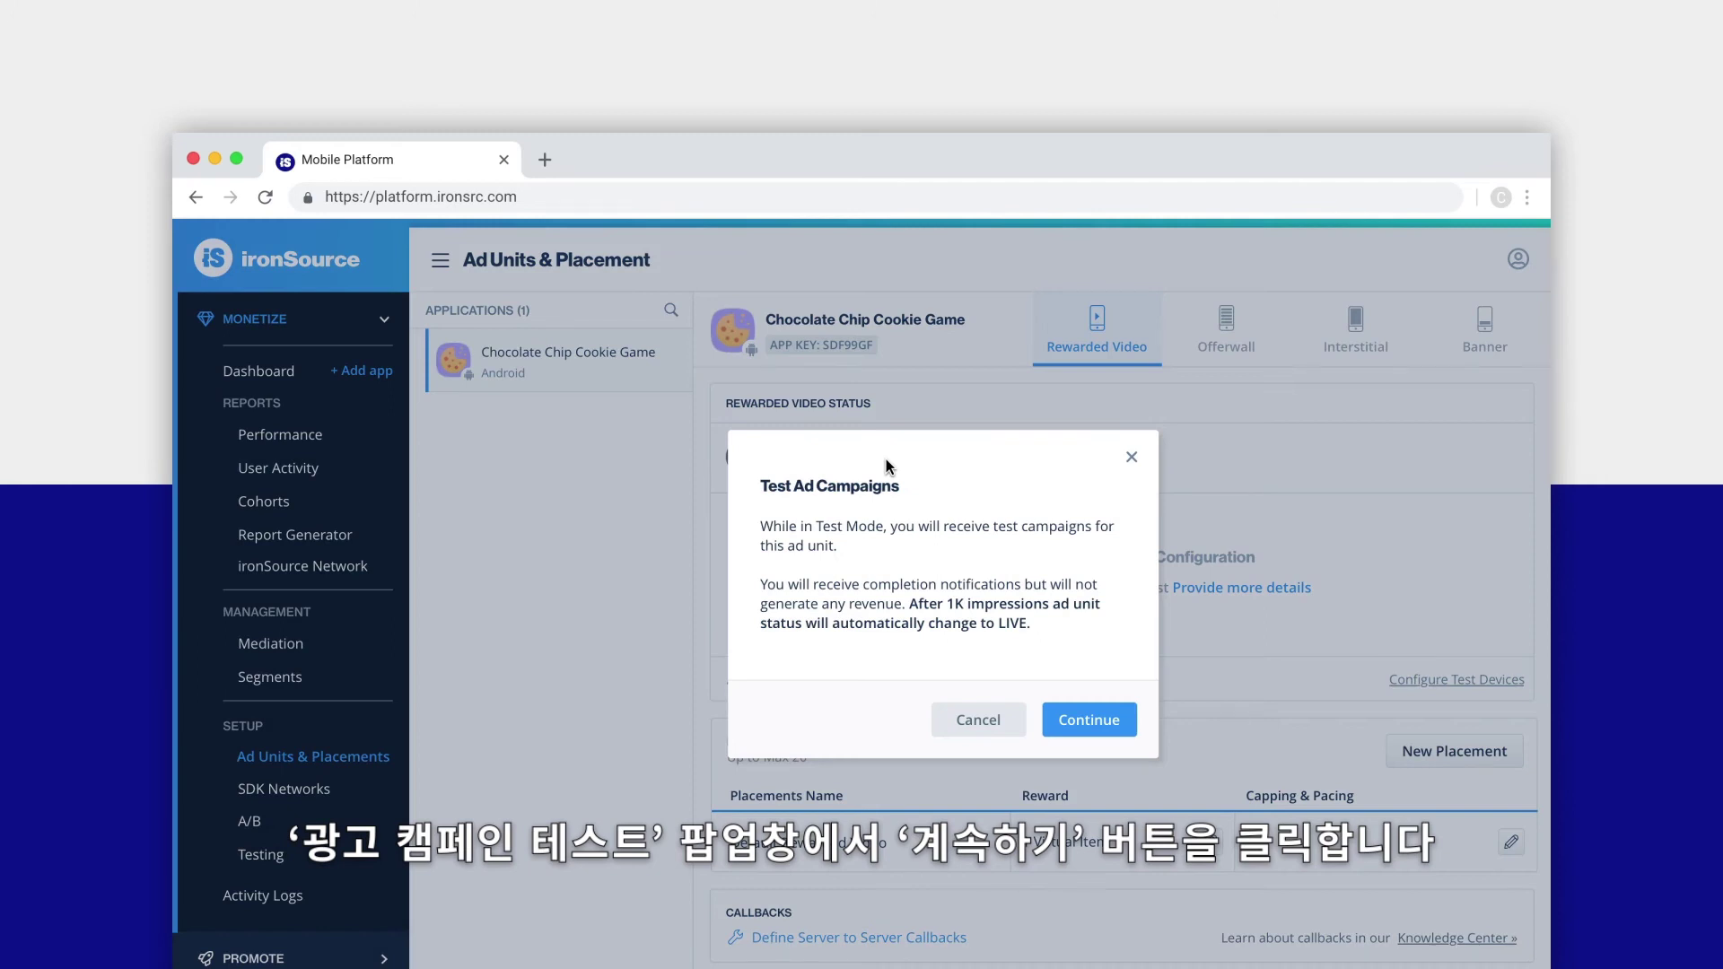
left_click(1086, 729)
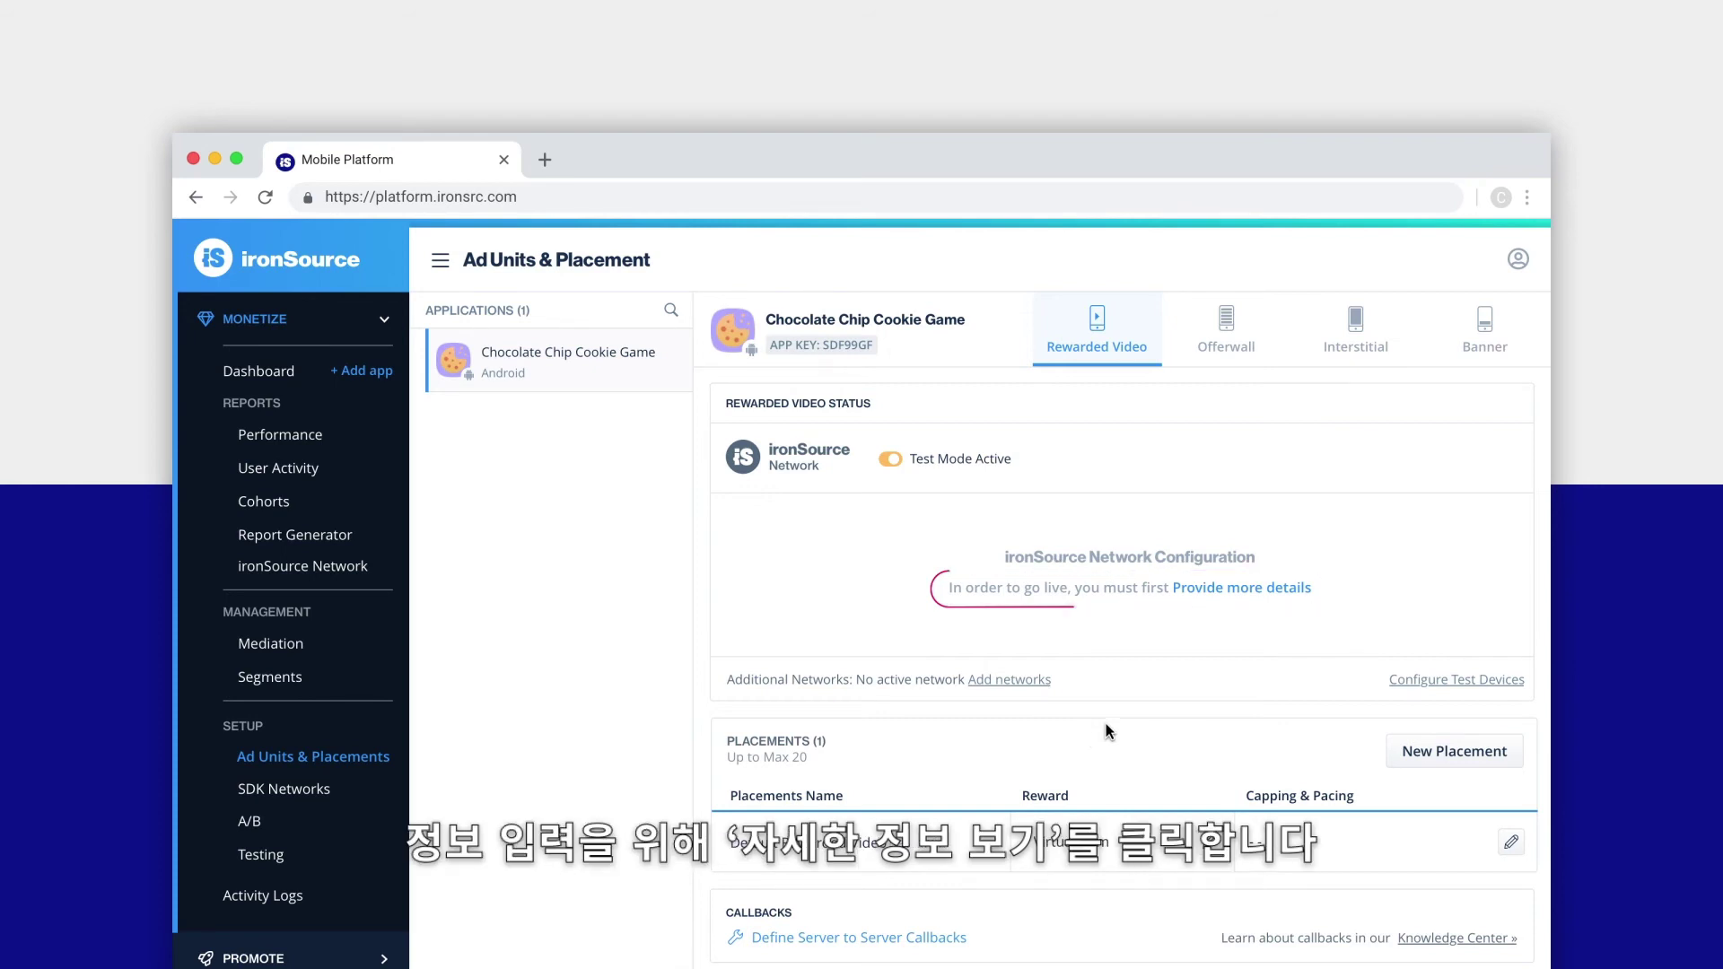
Complete the Company Info form, accept the Terms and Conditions, and Sign & Continue.
left_click(1231, 590)
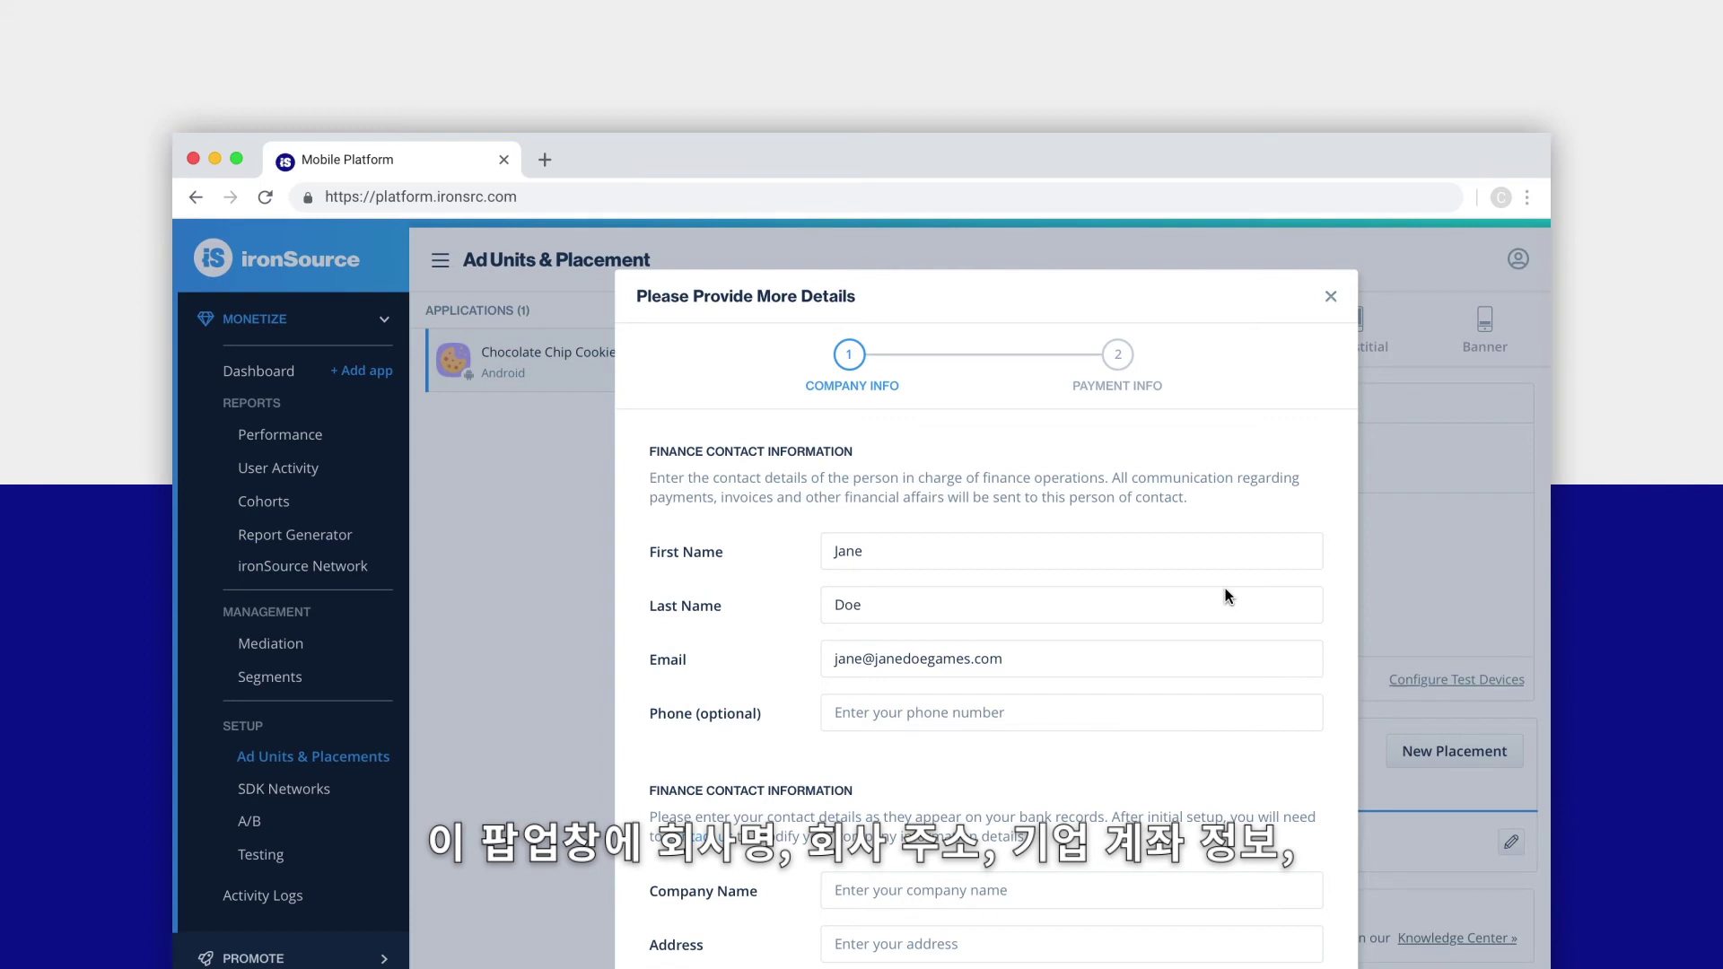
scroll(1225, 589, "down", 5)
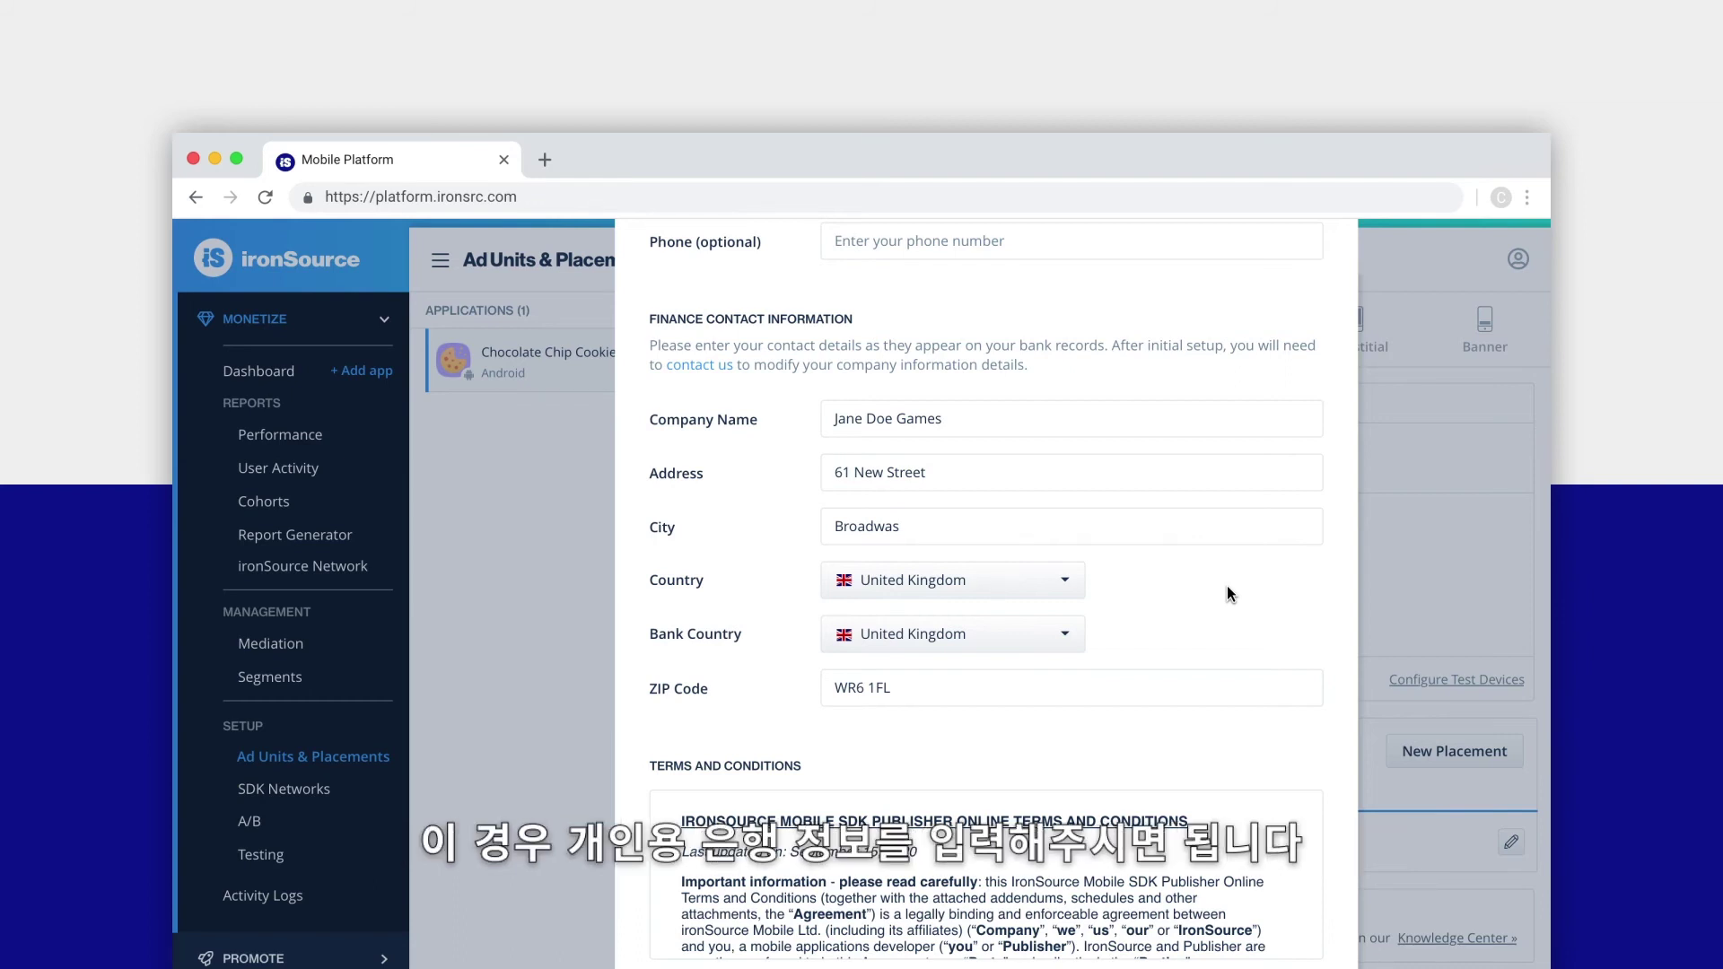
scroll(1226, 585, "down", 3)
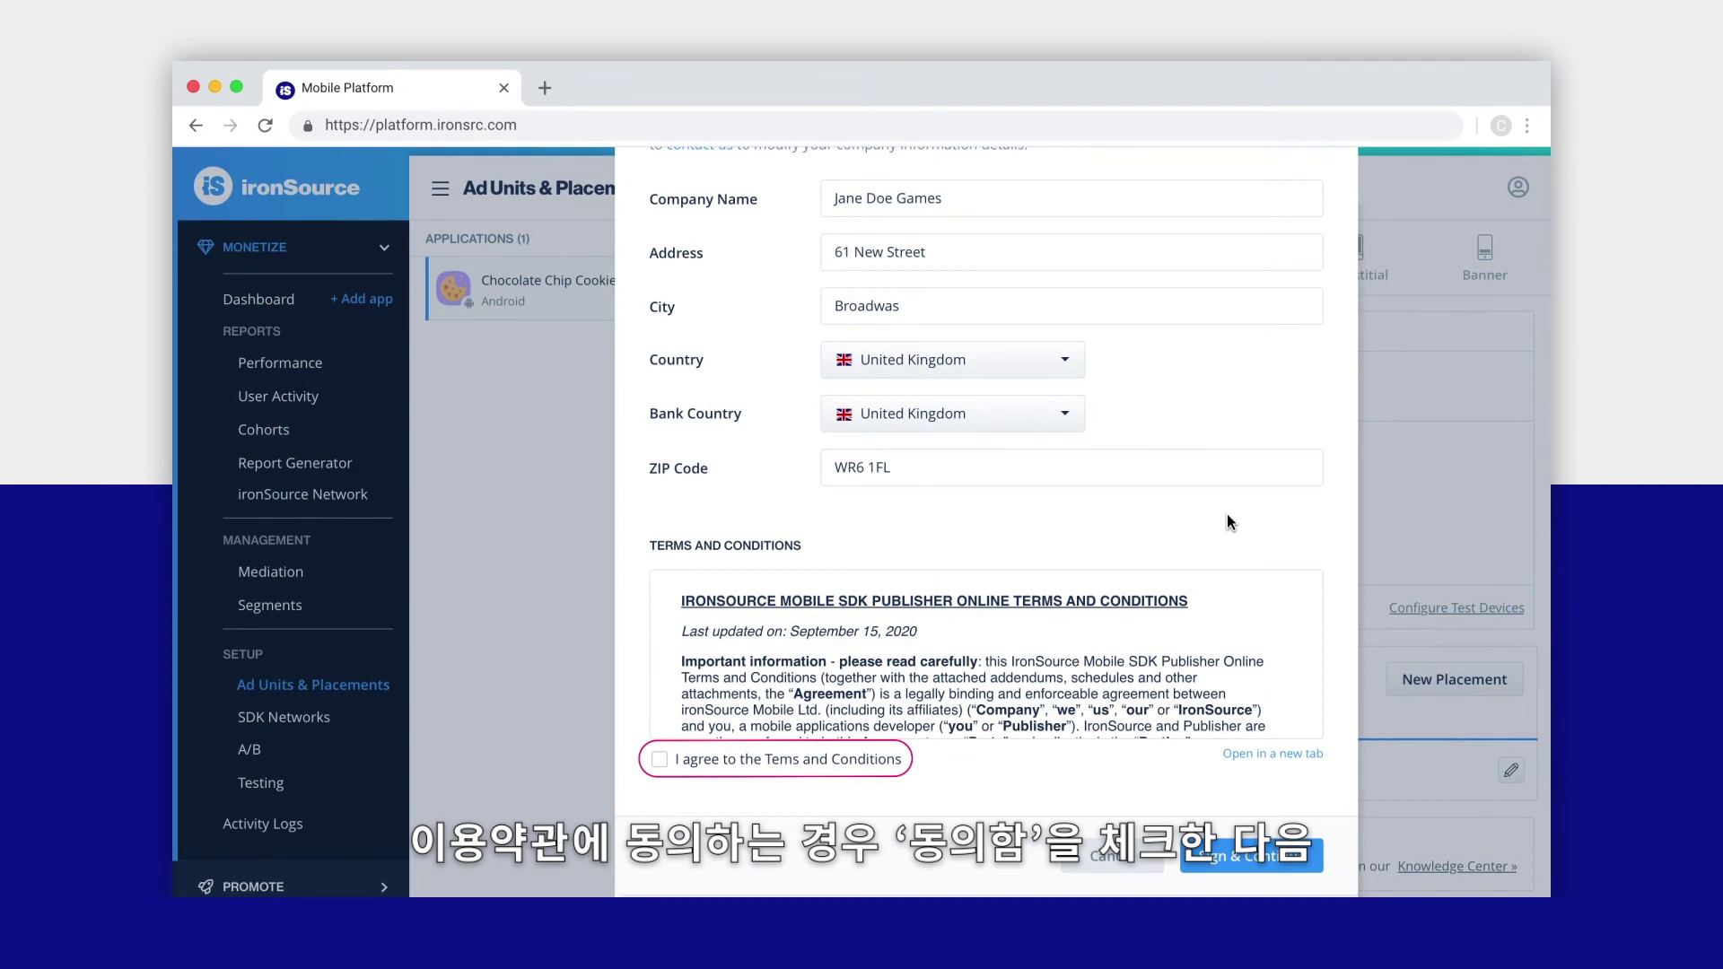
left_click(659, 760)
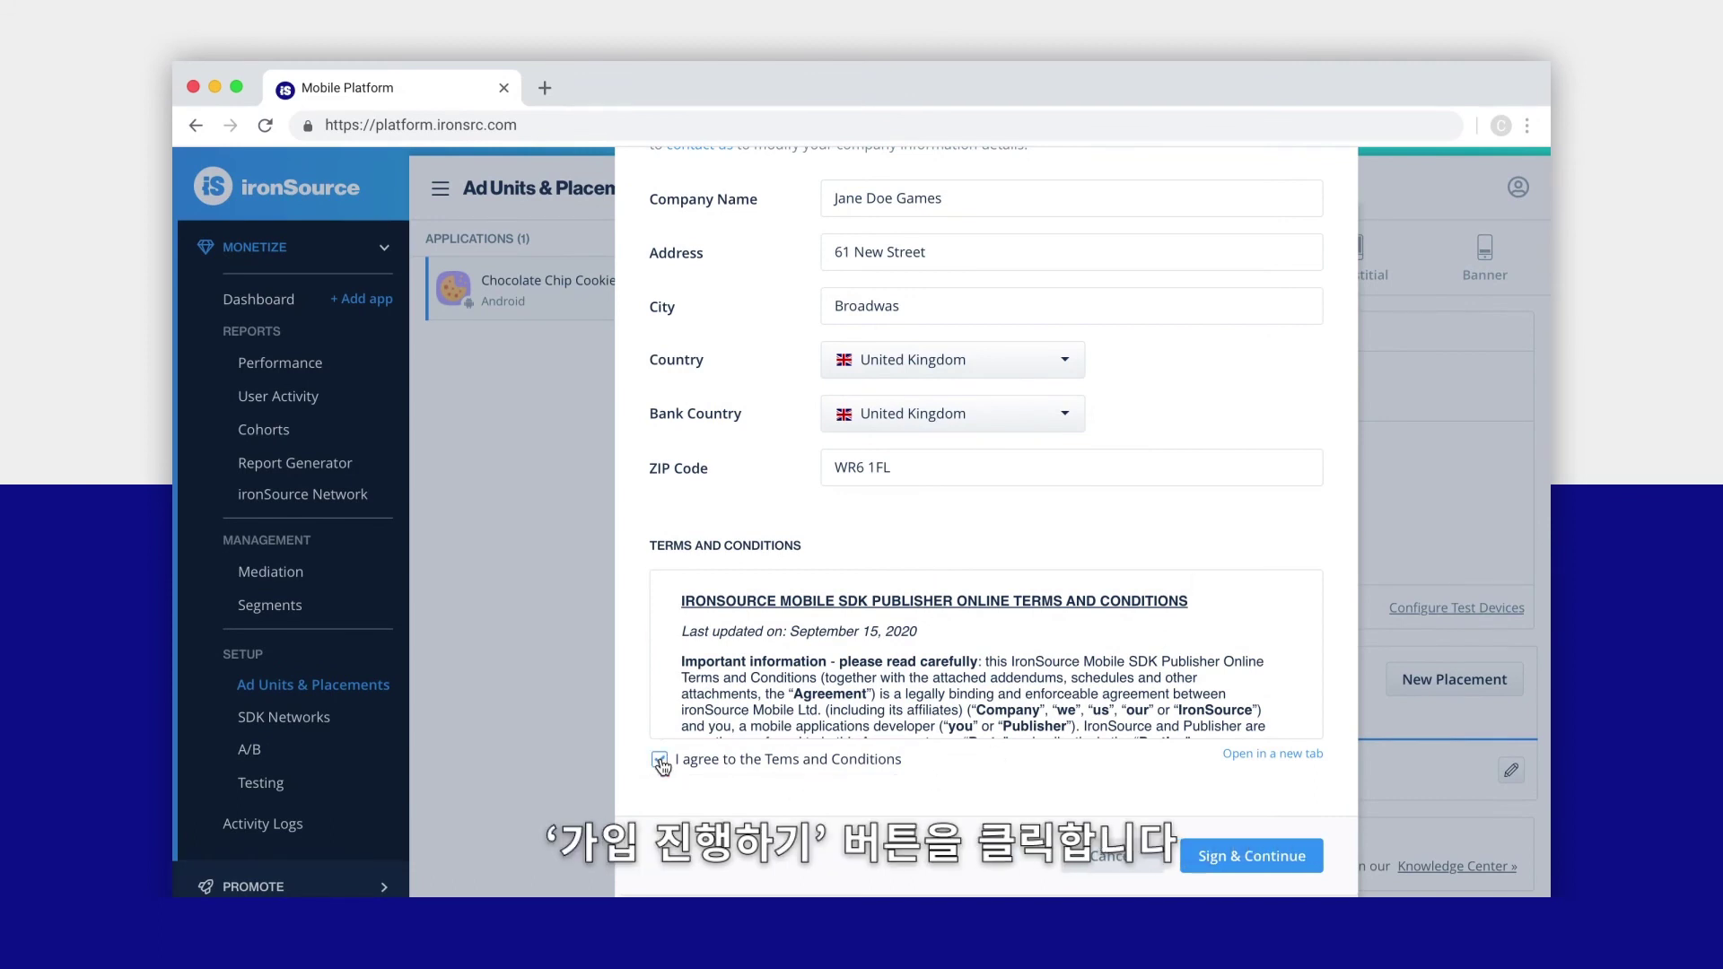
left_click(1262, 861)
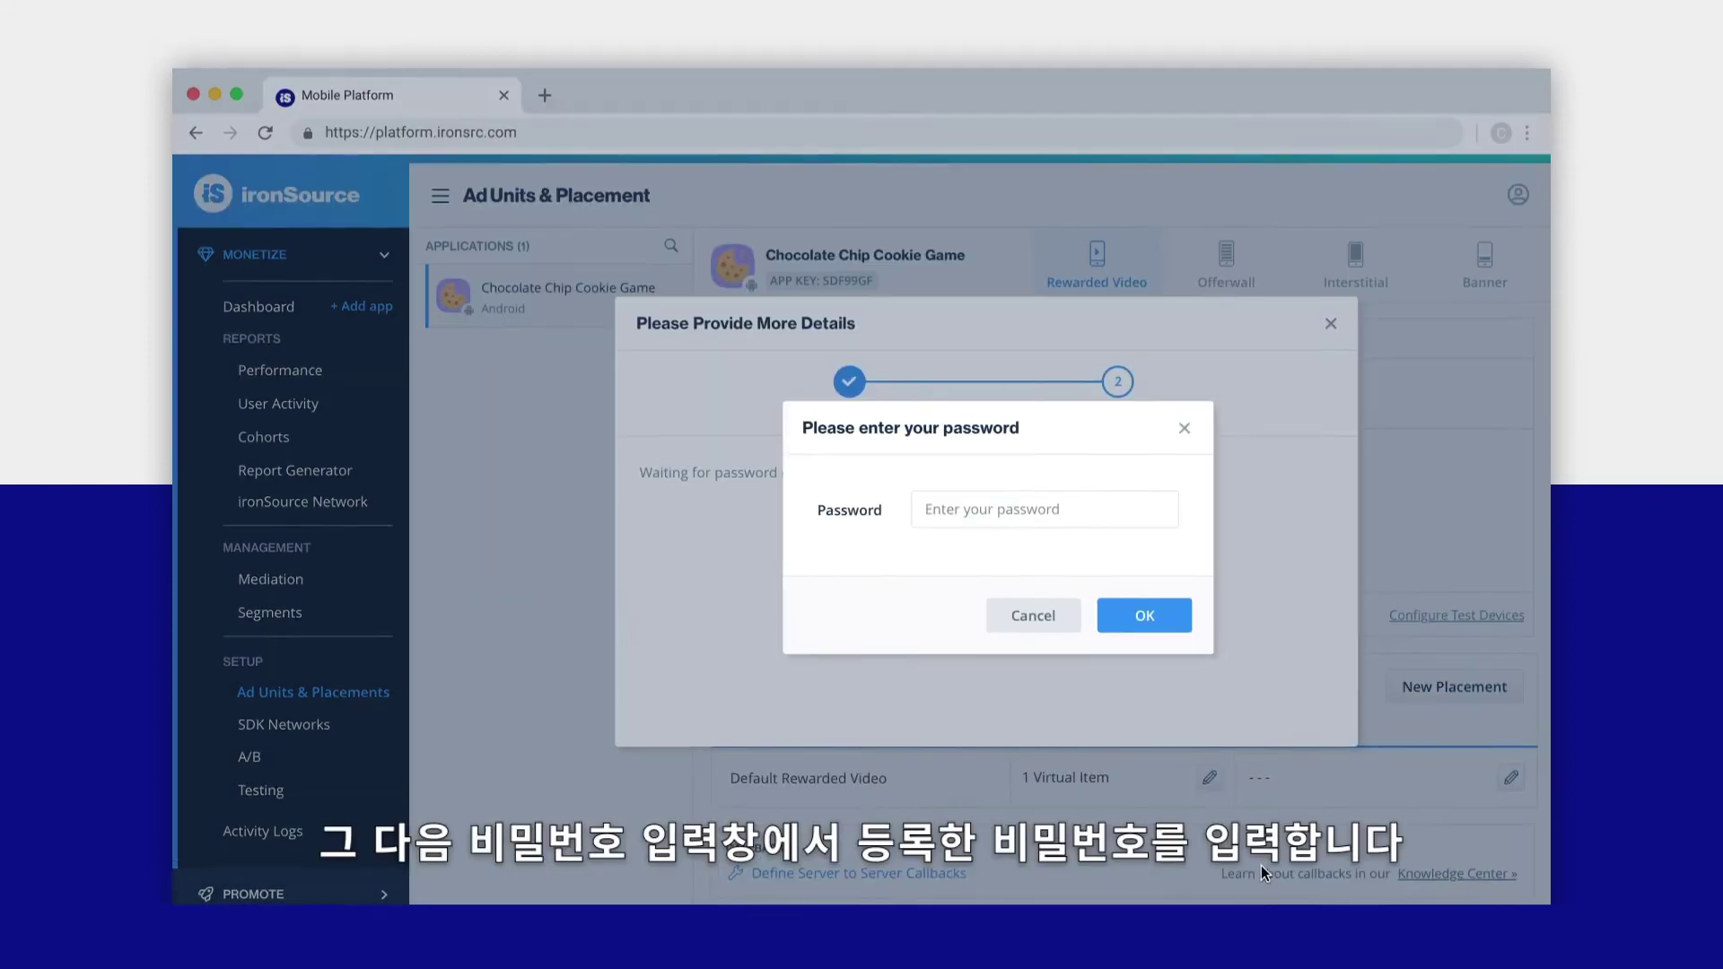
Confirm with the account password and save Direct Deposit / ACH payment details.
left_click(962, 579)
key("super+v")
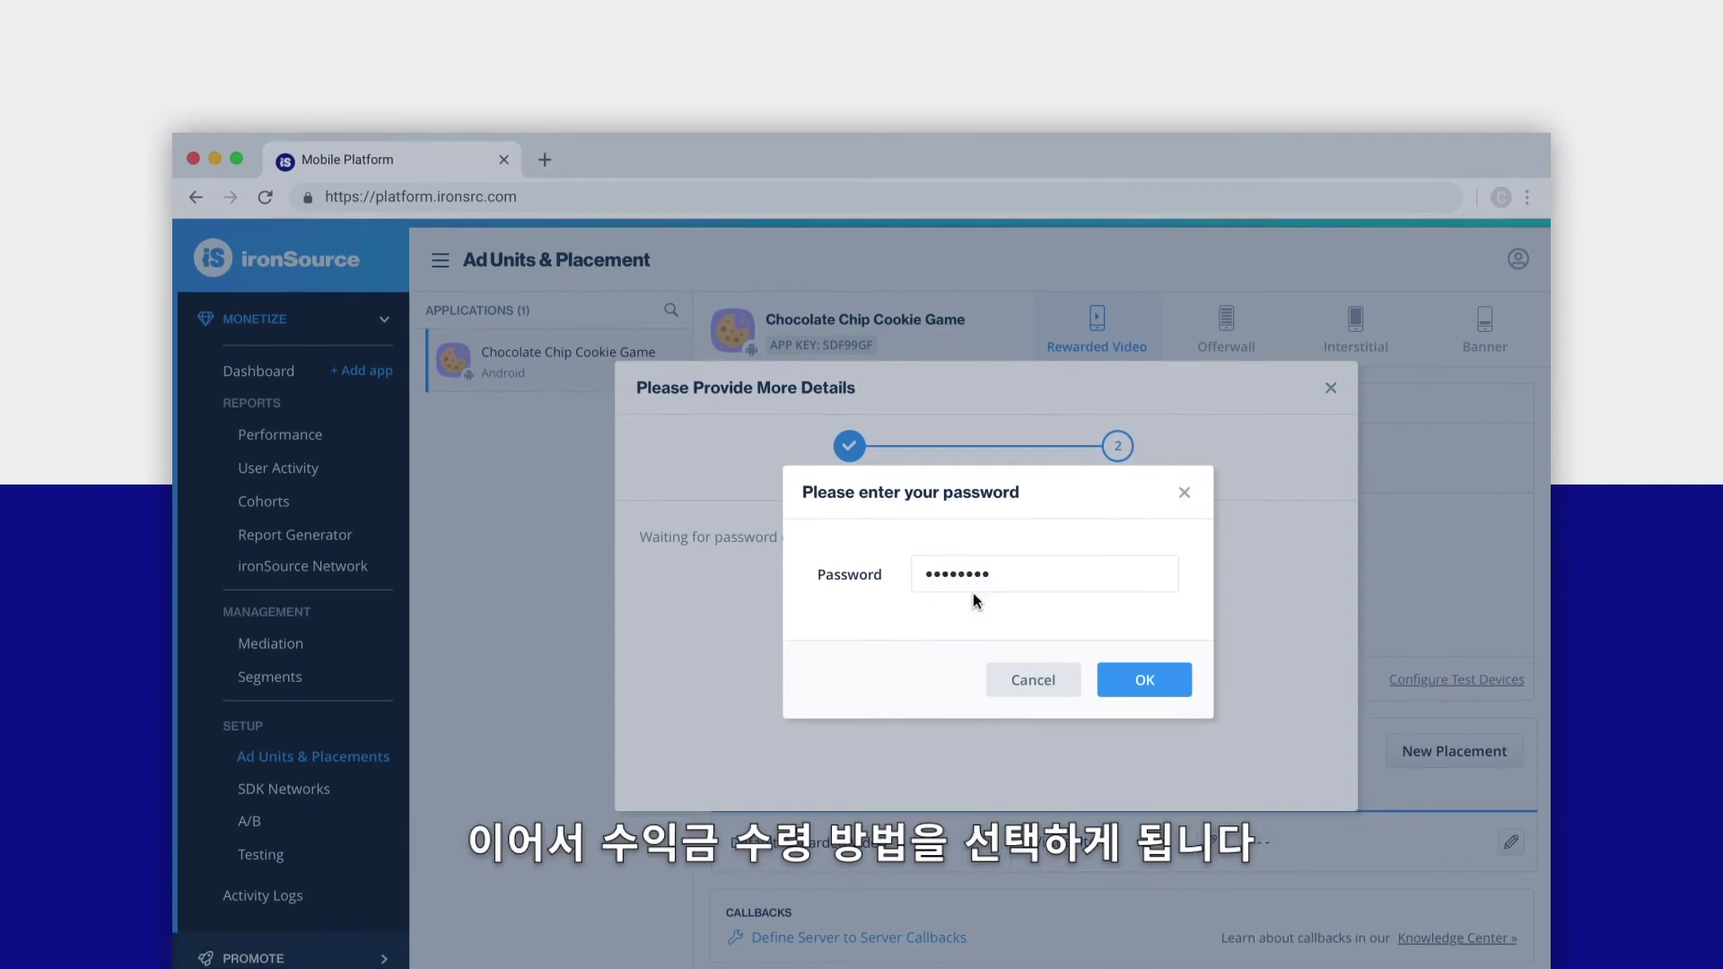
left_click(1147, 682)
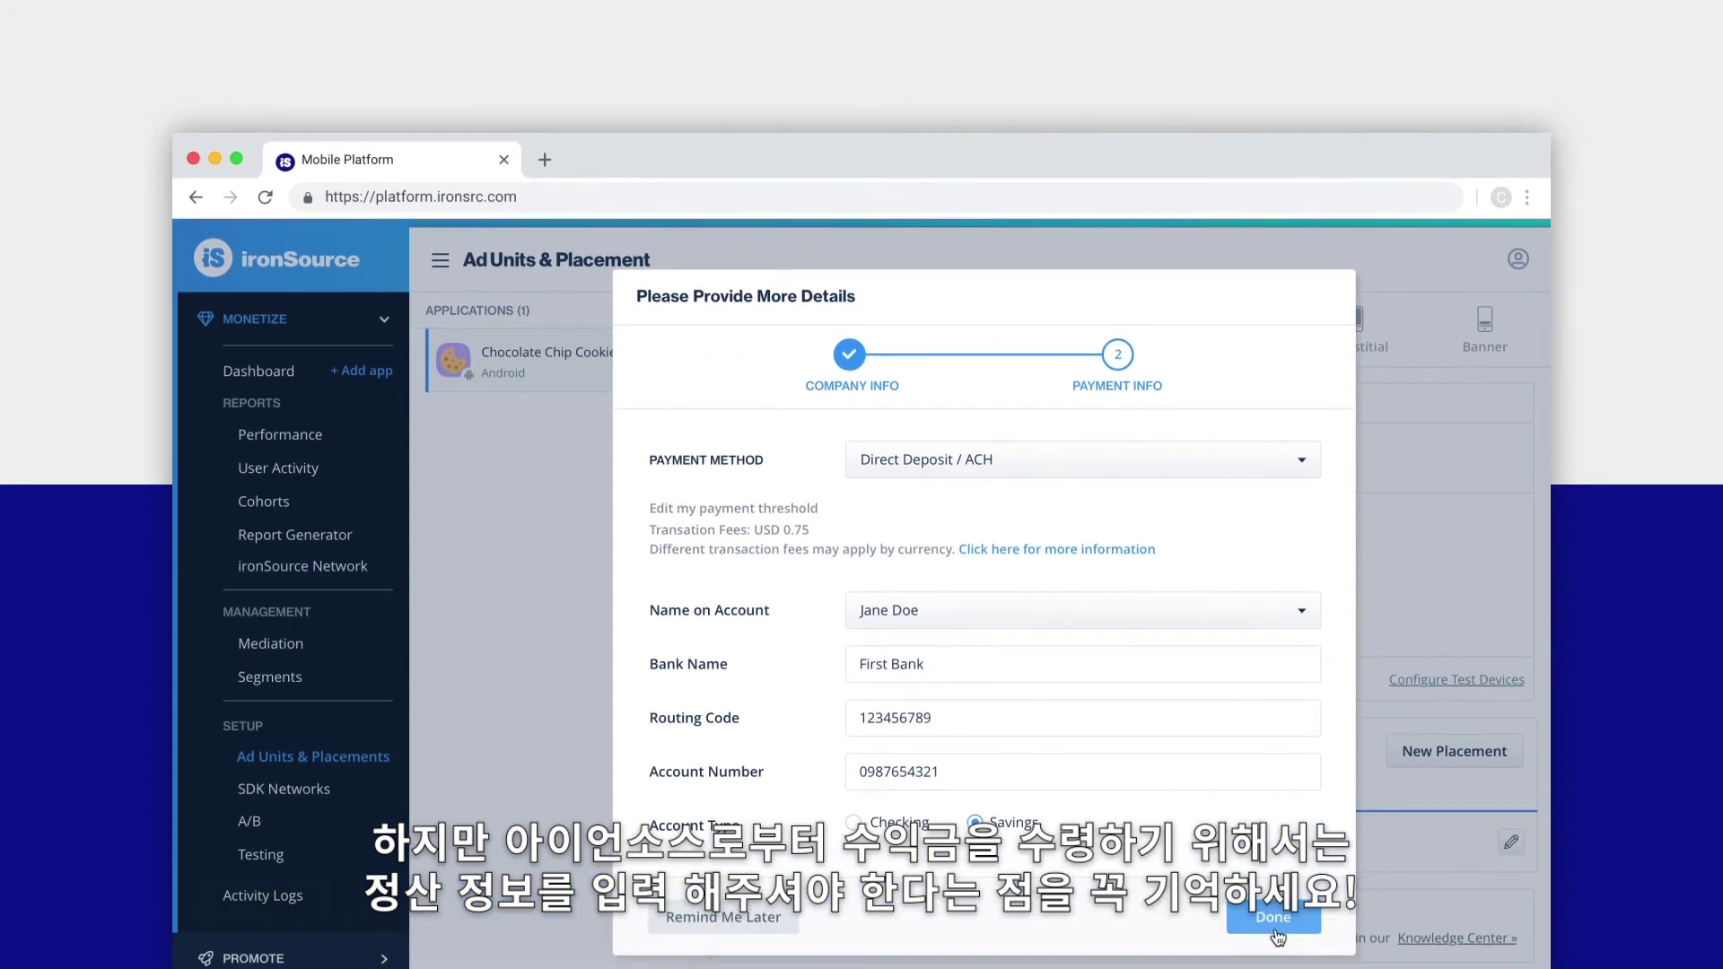
left_click(1274, 821)
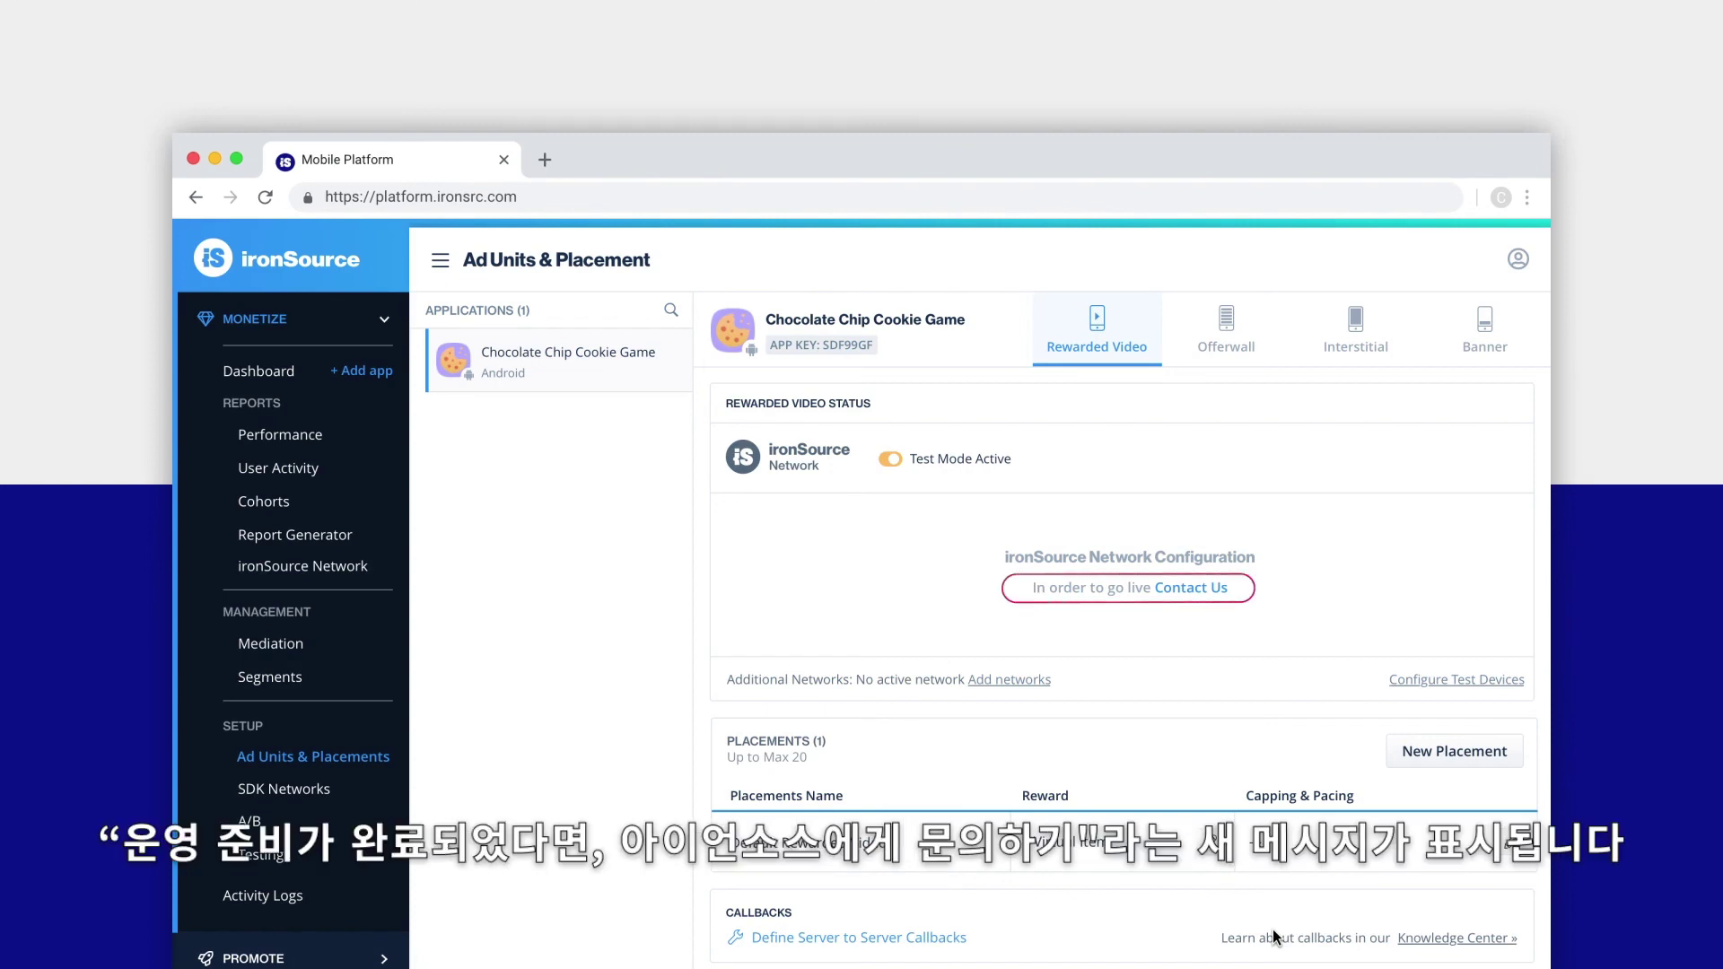
Send the Go Live Contact Us form with the reCAPTCHA checked.
left_click(1190, 591)
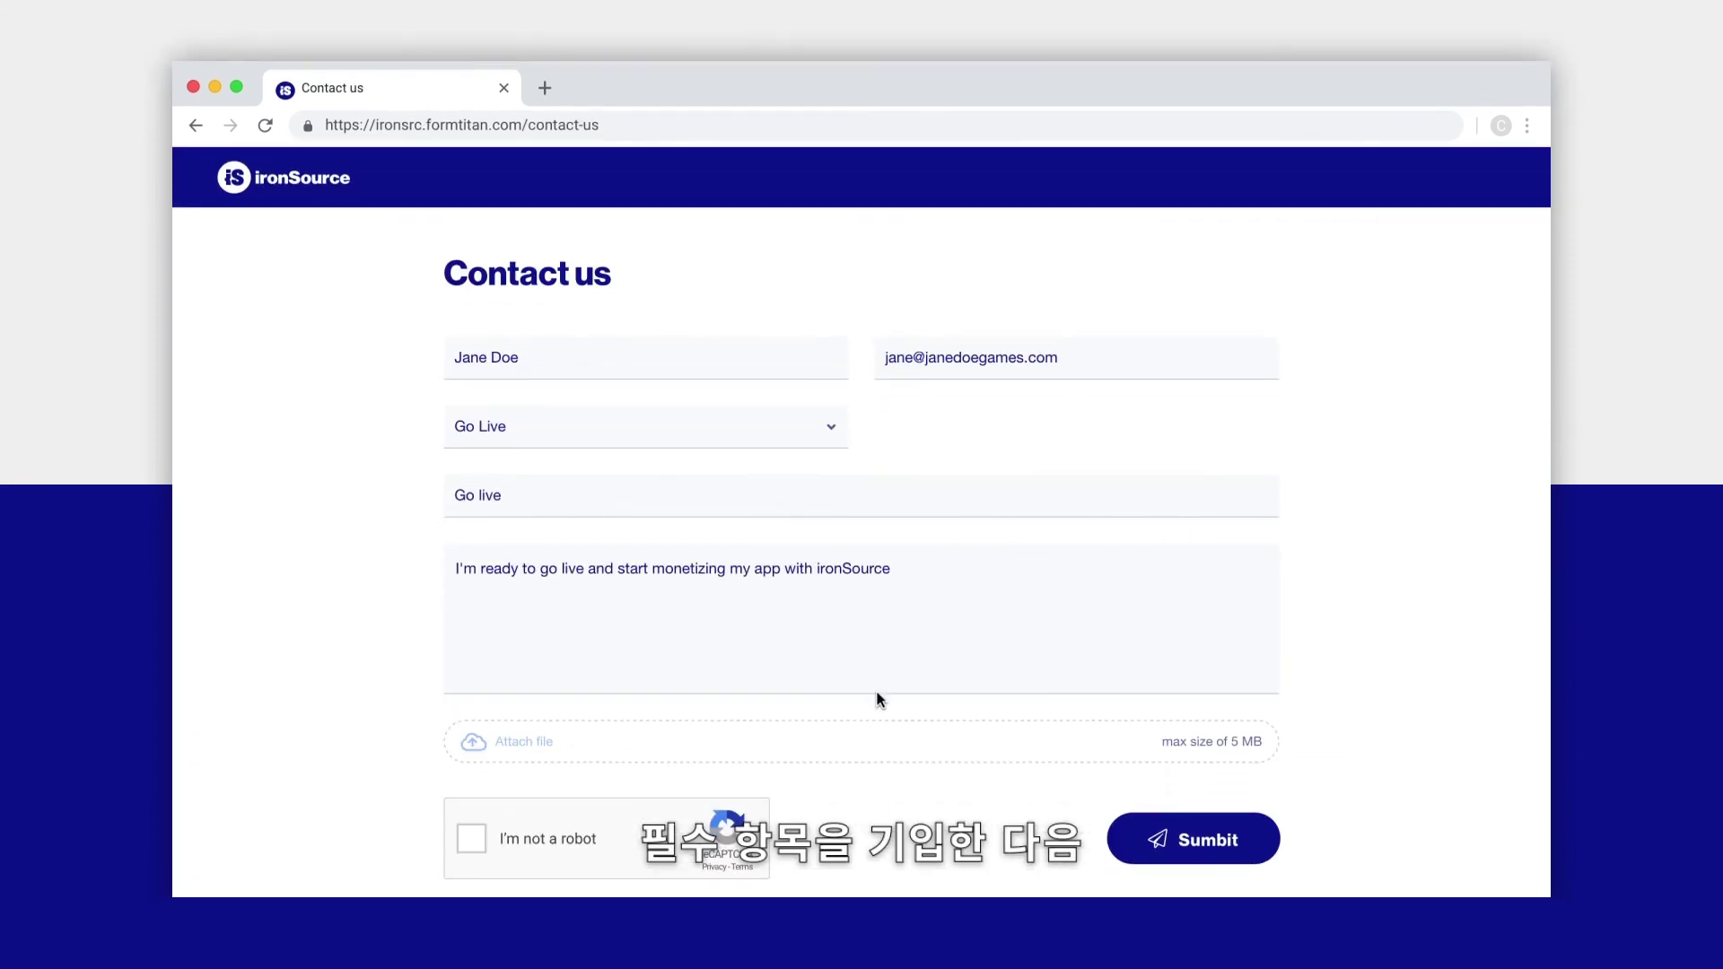
left_click(471, 842)
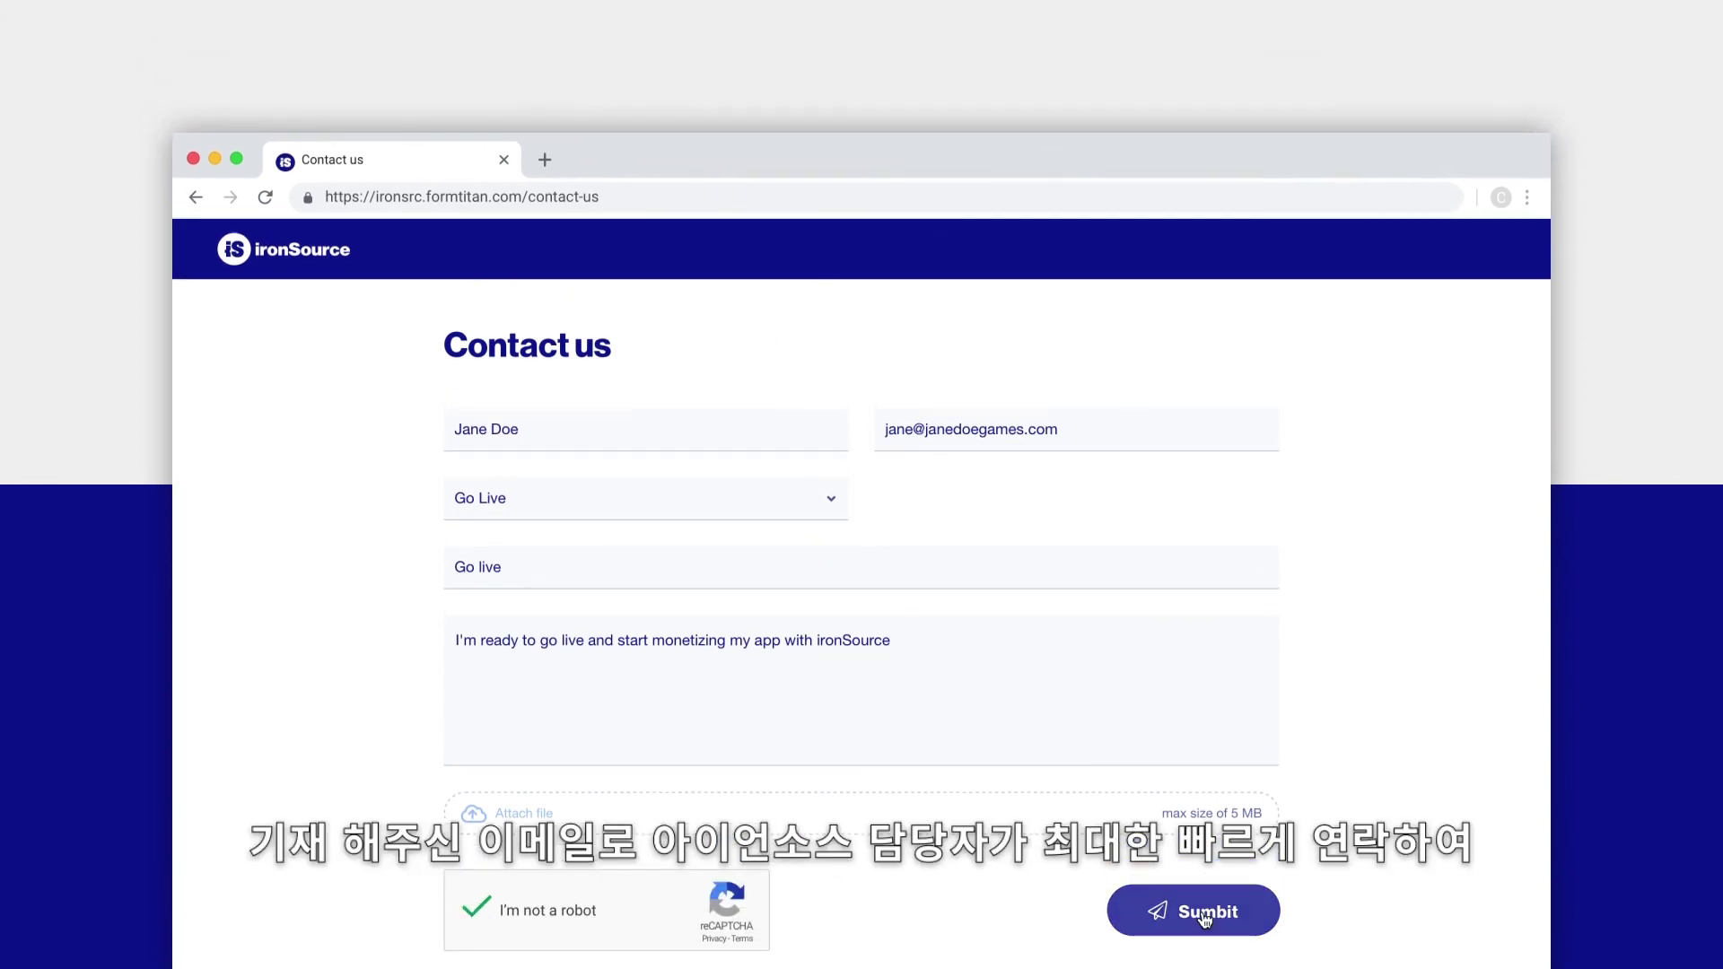
left_click(1204, 911)
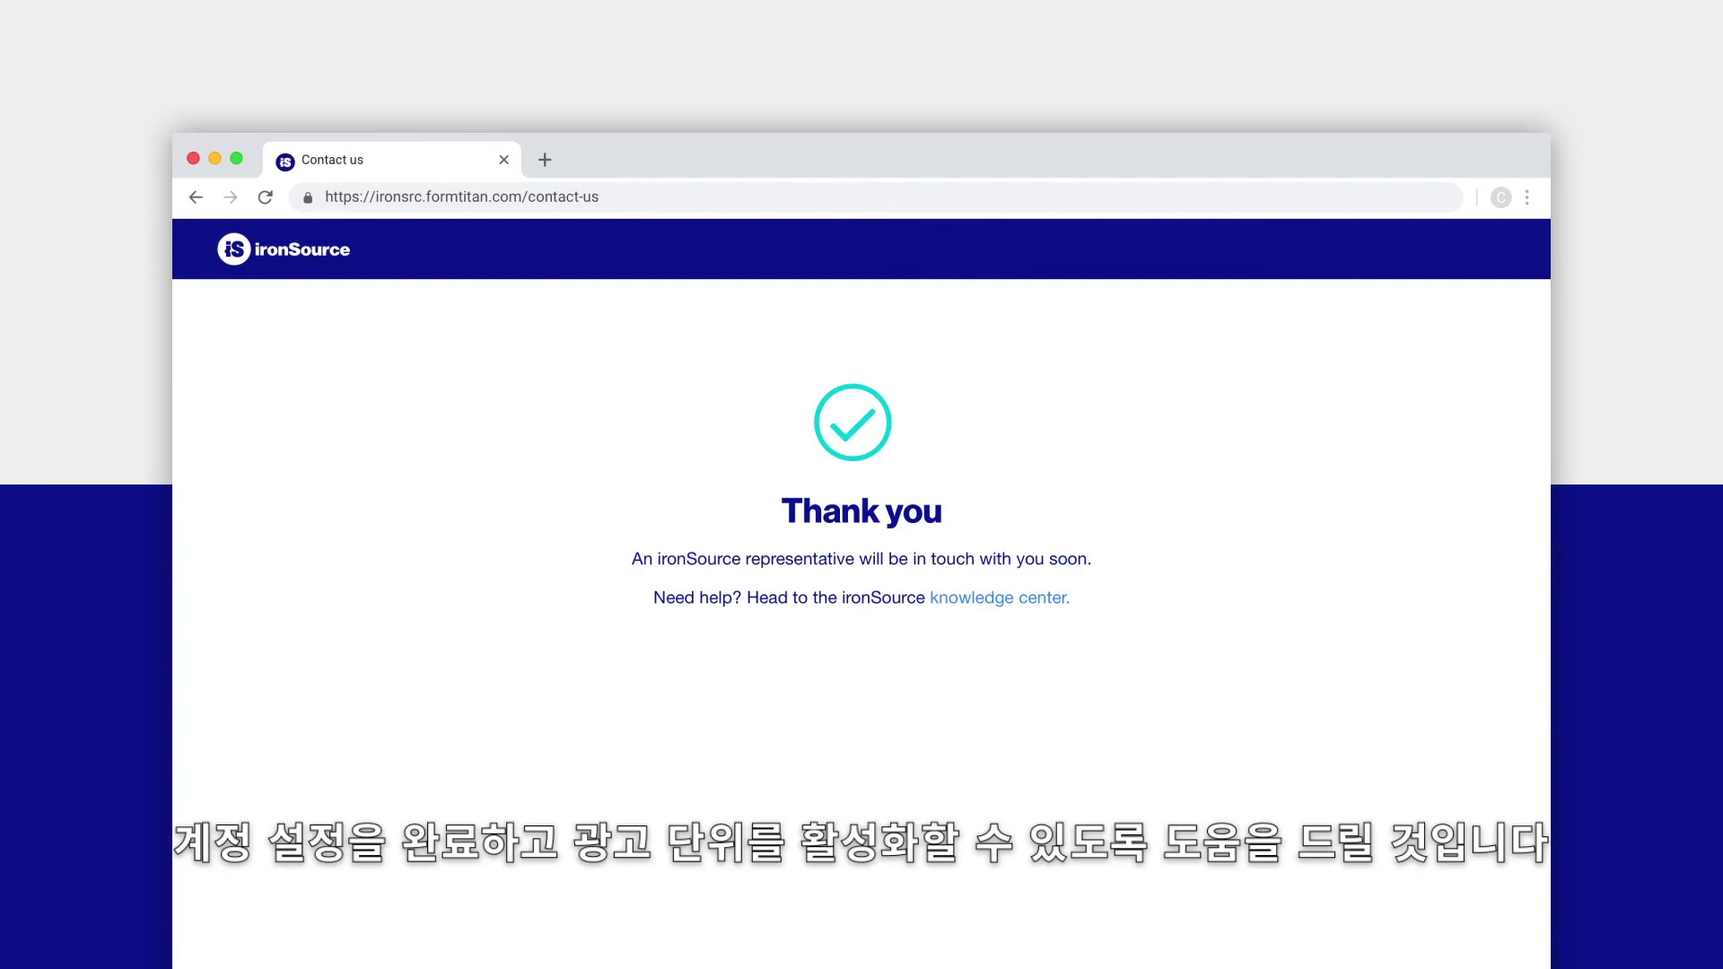